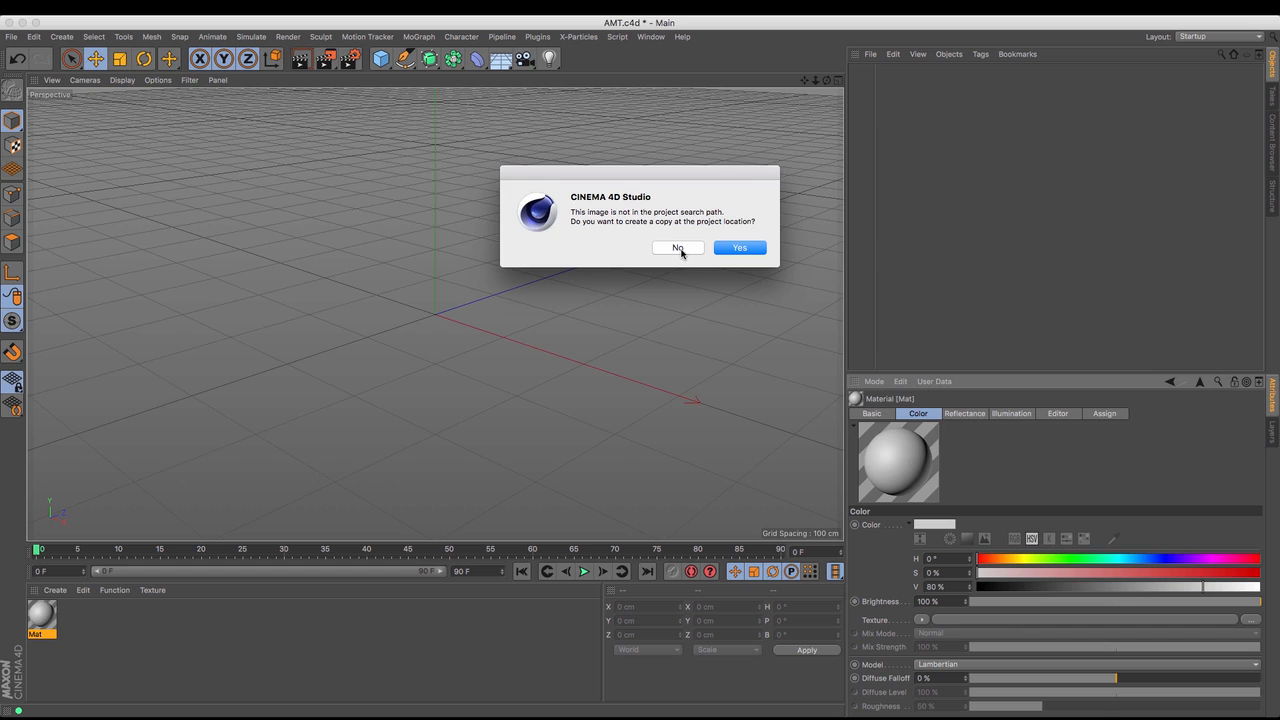
Load the What is 3D -V1.20.mp4 colour texture without copying it to the project, and open its animation settings
{"action": "left_click", "coordinate": [678, 248]}
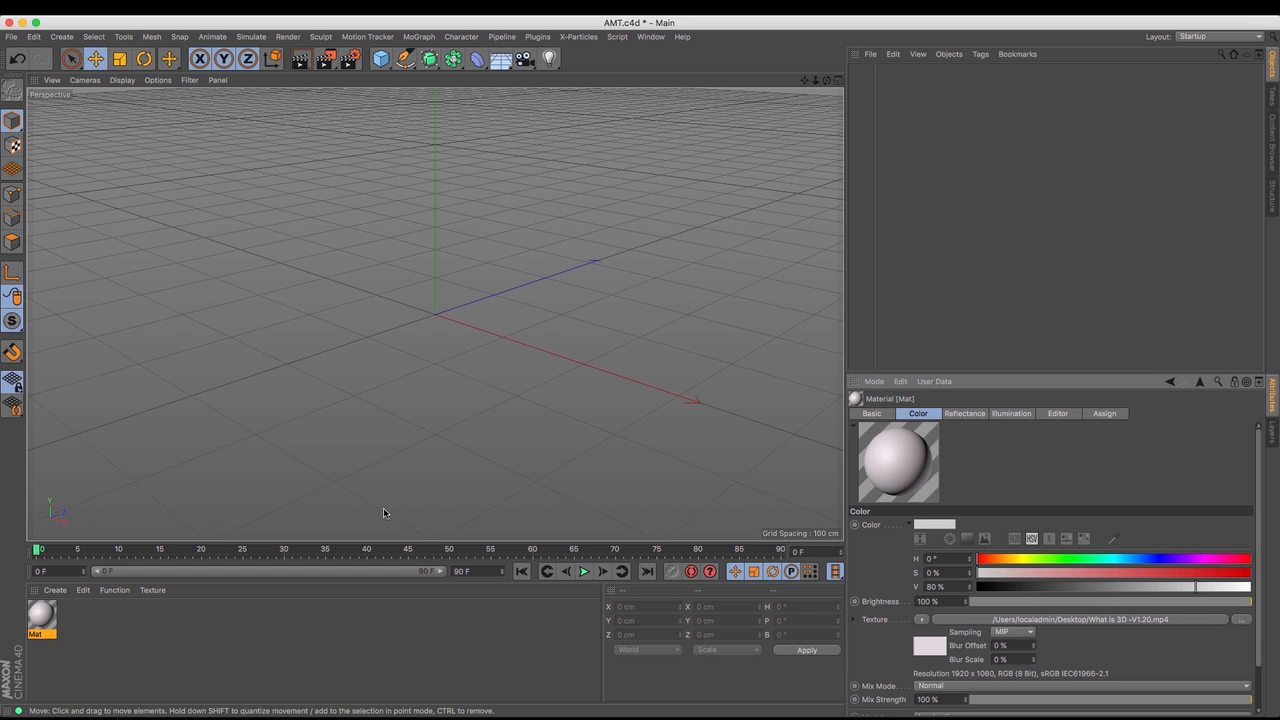
{"action": "double_click", "coordinate": [41, 617]}
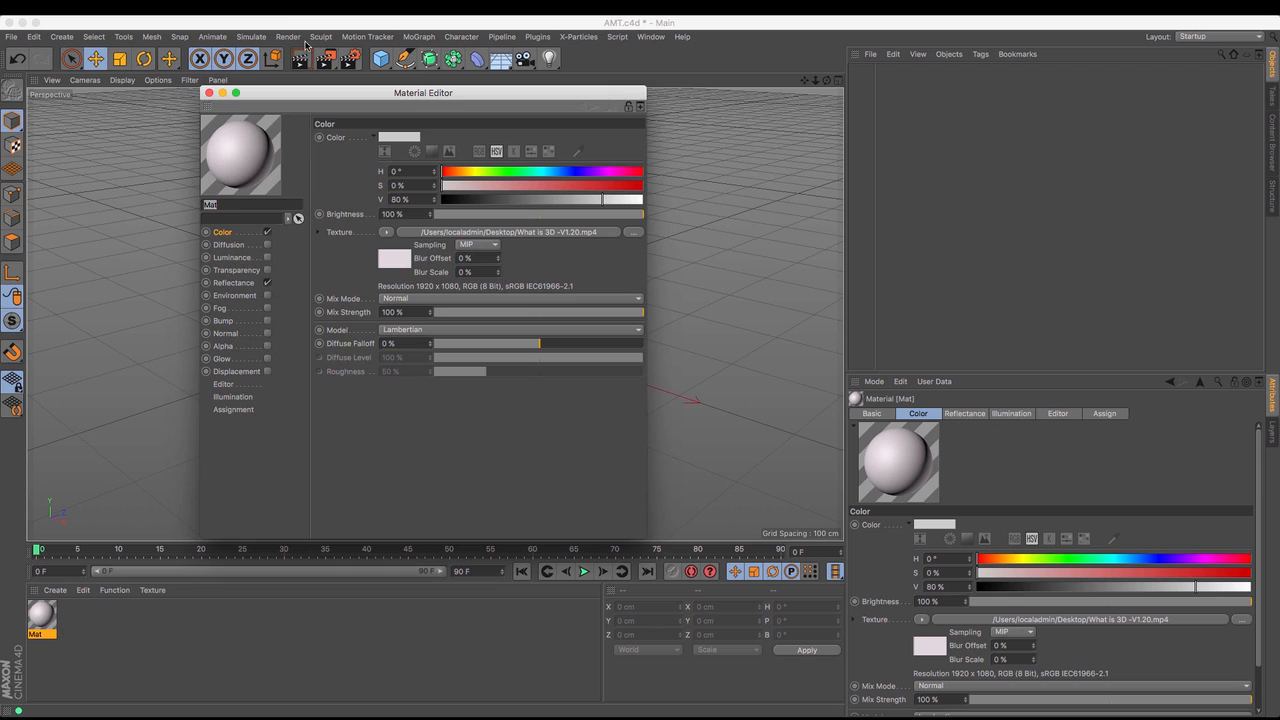
{"action": "left_click_drag", "start_coordinate": [306, 95], "coordinate": [369, 108]}
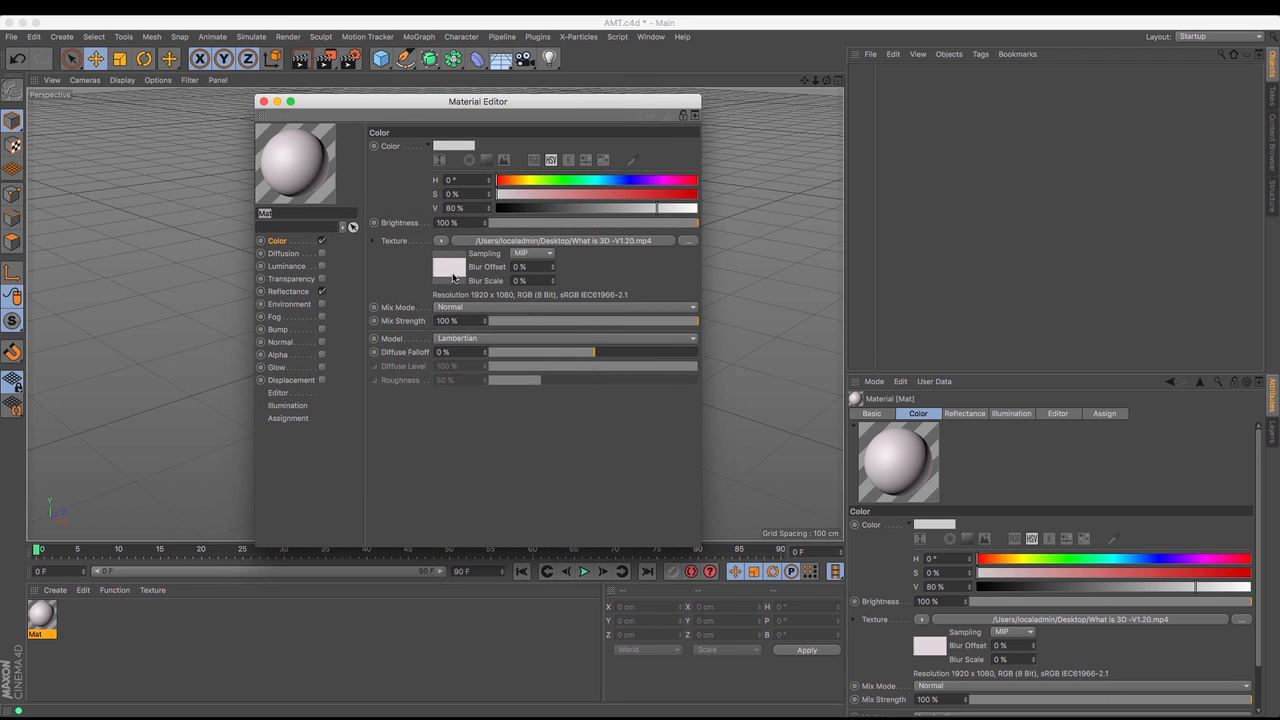
{"action": "left_click", "coordinate": [455, 276]}
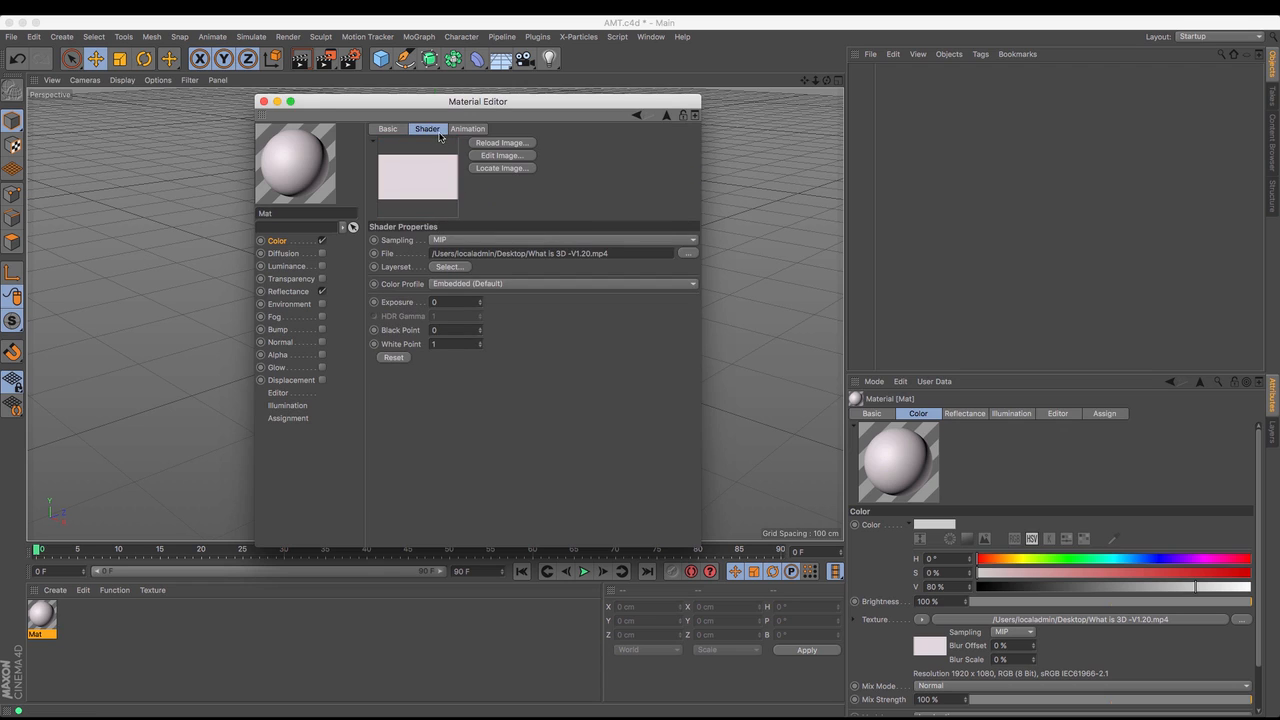
{"action": "left_click_drag", "start_coordinate": [516, 102], "coordinate": [647, 110]}
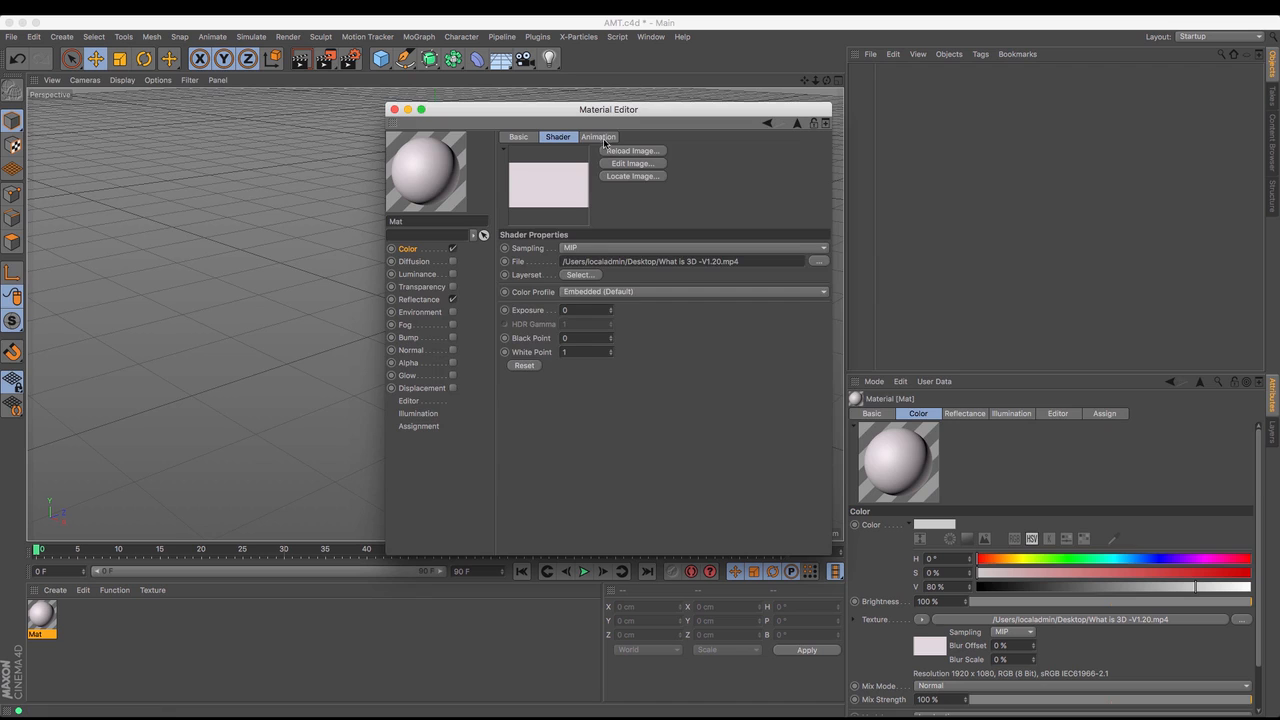
{"action": "left_click", "coordinate": [600, 137]}
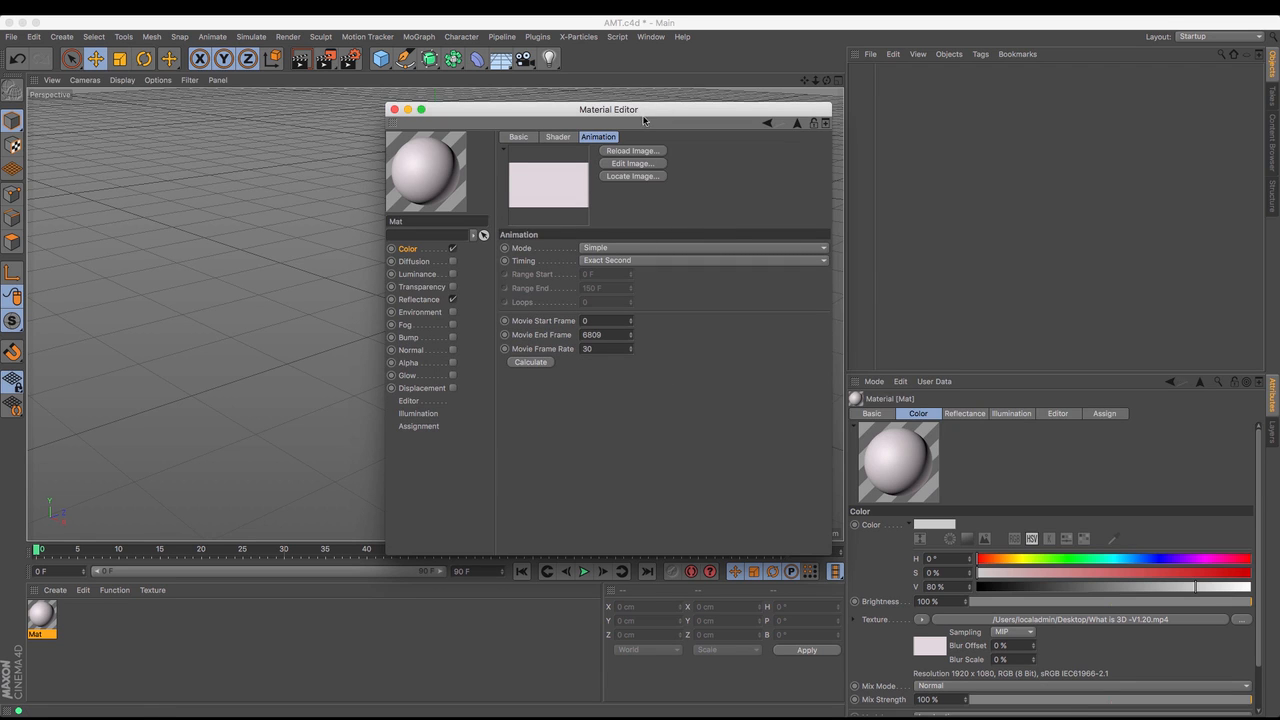
{"action": "left_click_drag", "start_coordinate": [644, 117], "coordinate": [1098, 134]}
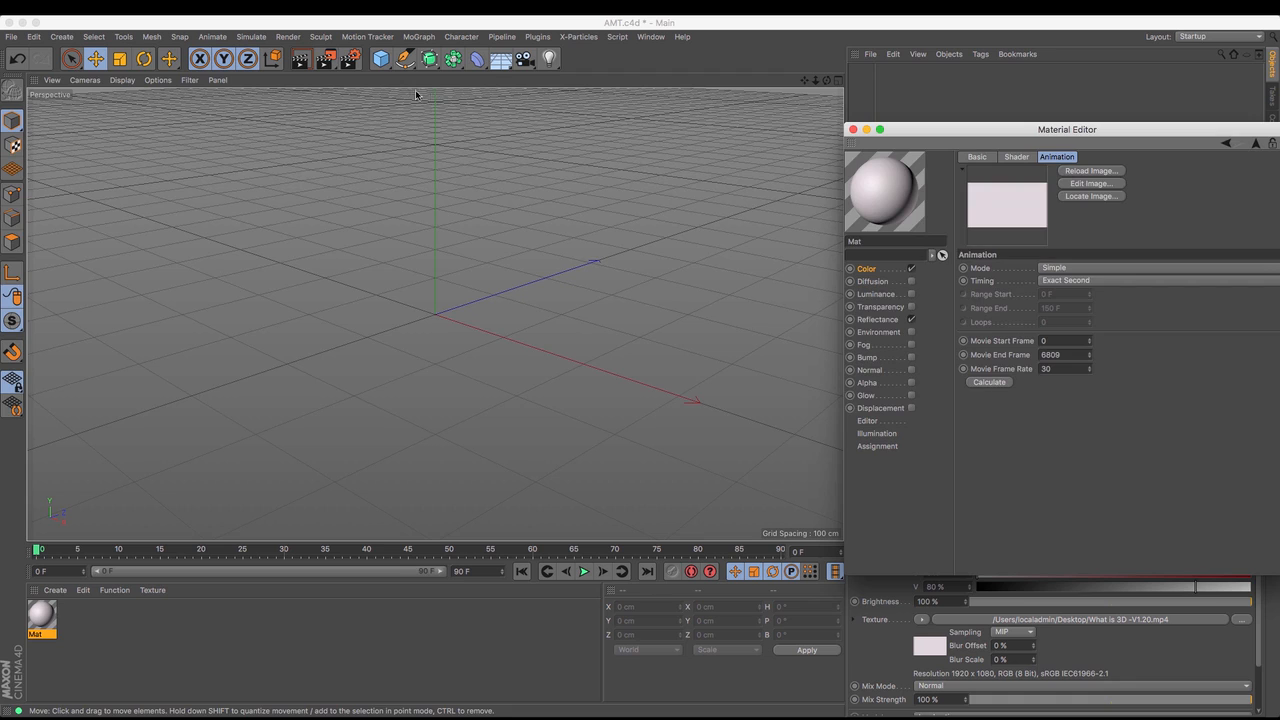
Add a Plane object and rotate it upright to a pitch of 90°
{"action": "left_click", "coordinate": [381, 62]}
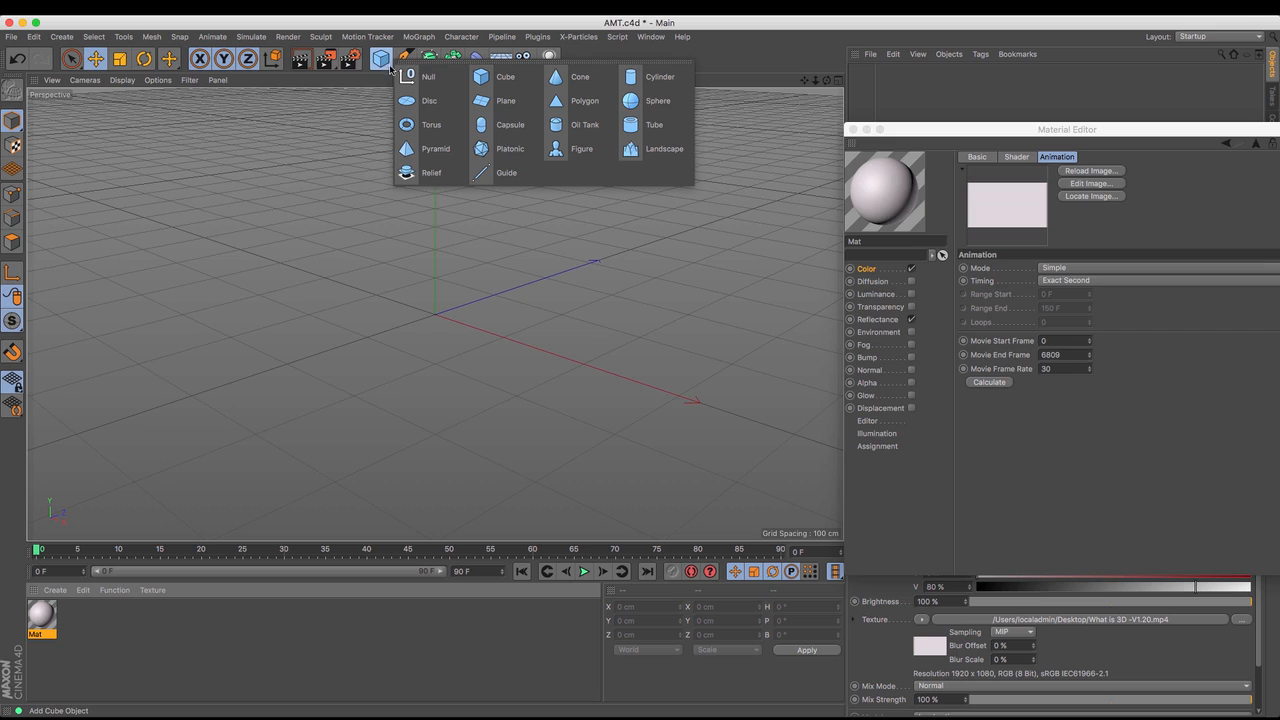
{"action": "left_click", "coordinate": [496, 104]}
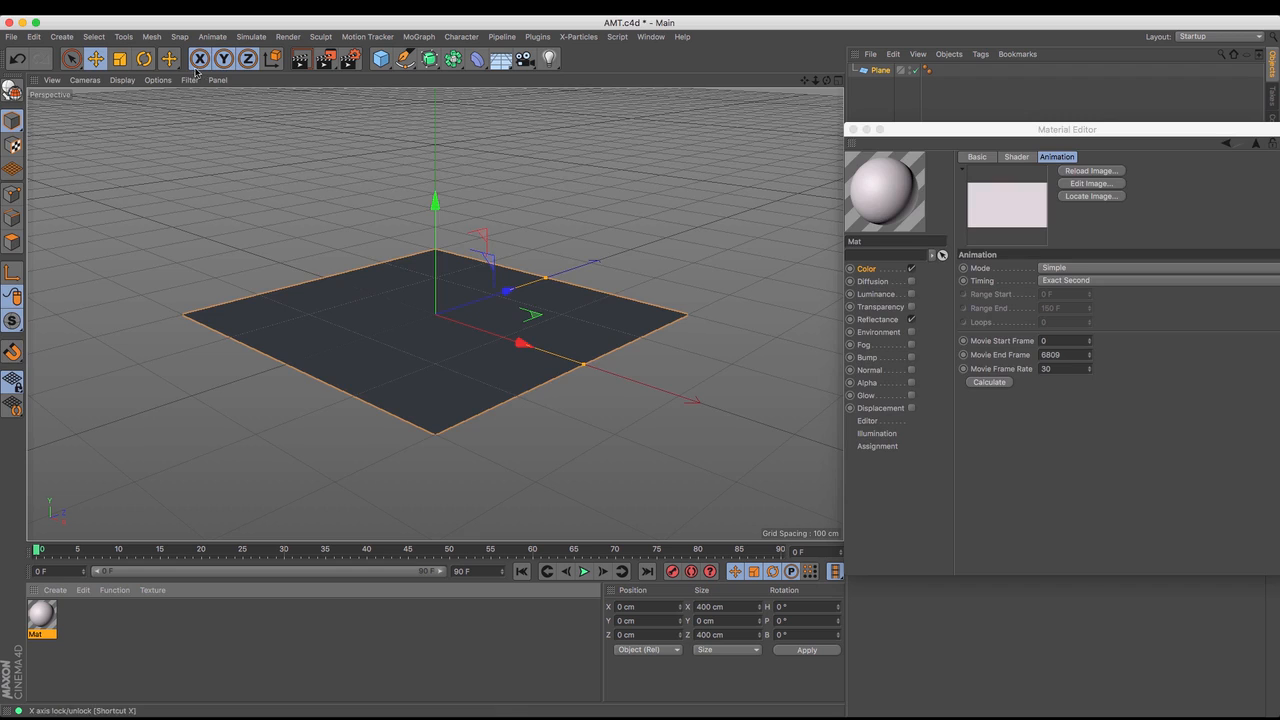
{"action": "left_click", "coordinate": [144, 59]}
{"action": "mouse_move", "coordinate": [426, 263]}
{"action": "left_mouse_down"}
{"action": "mouse_move", "coordinate": [398, 285]}
{"action": "mouse_move", "coordinate": [412, 336]}
{"action": "left_mouse_up"}
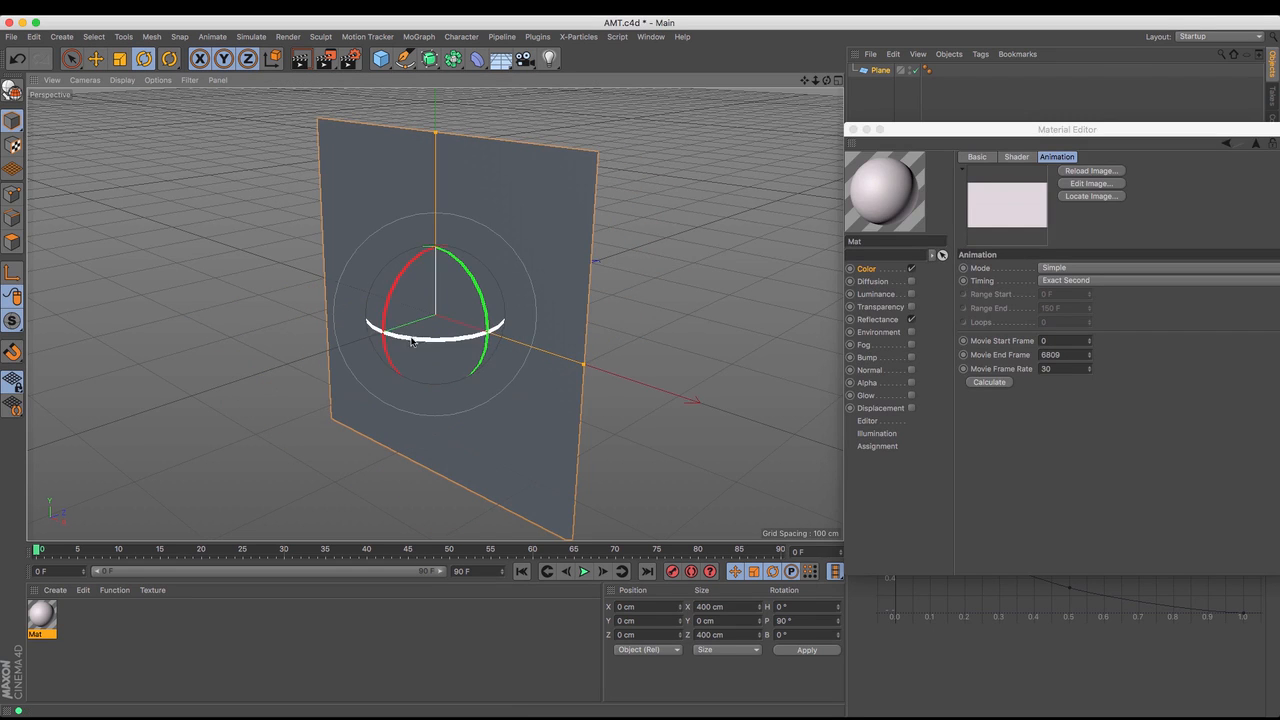
{"action": "mouse_move", "coordinate": [828, 82]}
{"action": "left_mouse_down"}
{"action": "mouse_move", "coordinate": [862, 50]}
{"action": "mouse_move", "coordinate": [898, 58]}
{"action": "mouse_move", "coordinate": [866, 68]}
{"action": "left_mouse_up"}
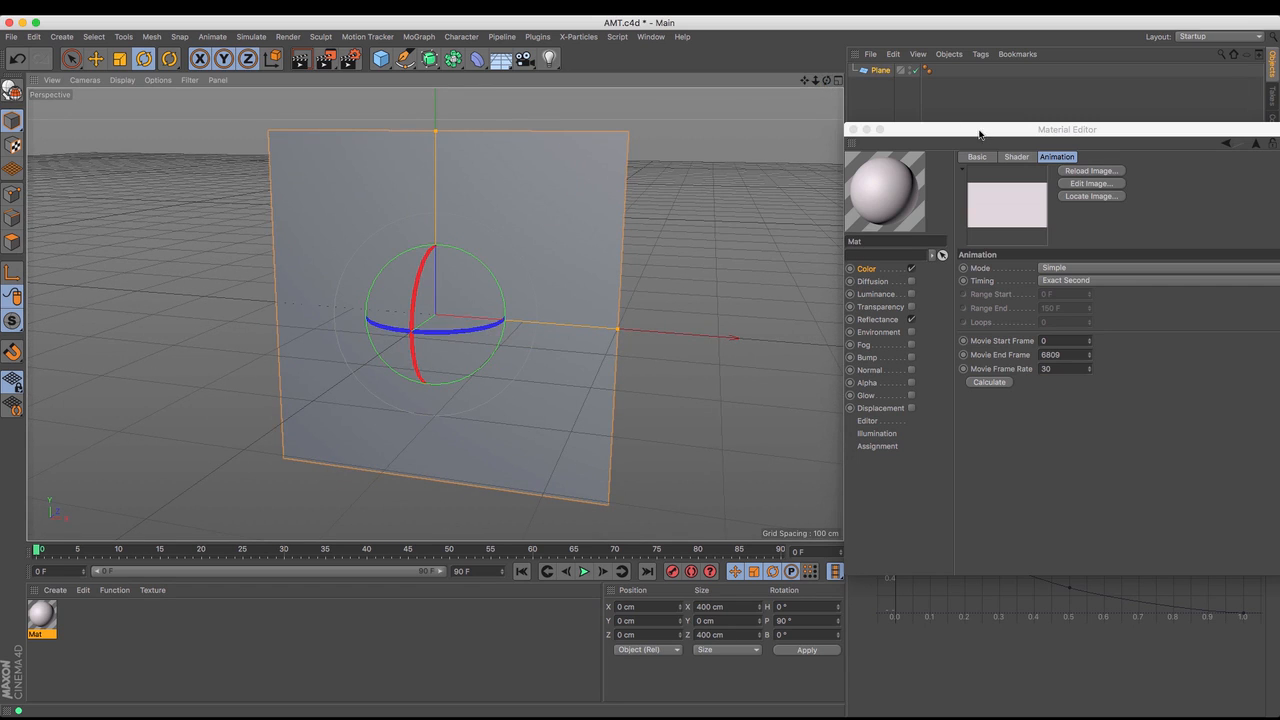
Apply the Mat video material to the upright plane
{"action": "left_click_drag", "start_coordinate": [980, 131], "coordinate": [969, 280]}
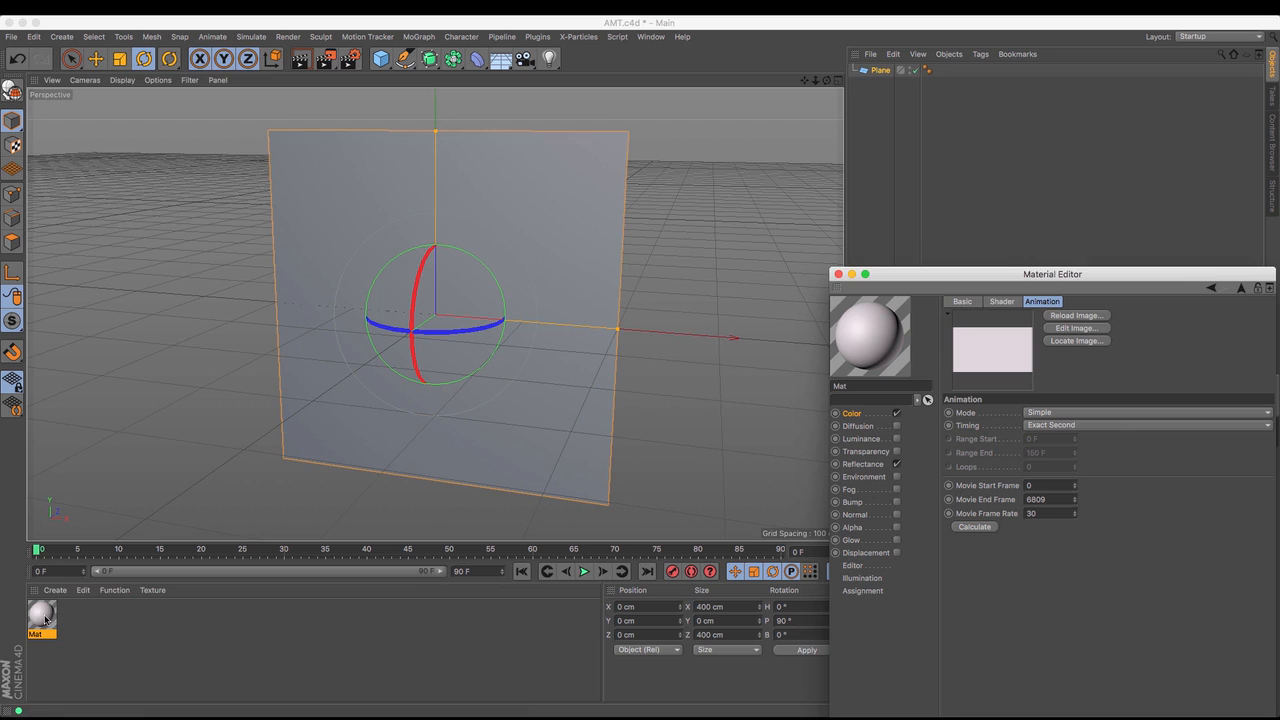
{"action": "left_click_drag", "start_coordinate": [41, 615], "coordinate": [310, 316]}
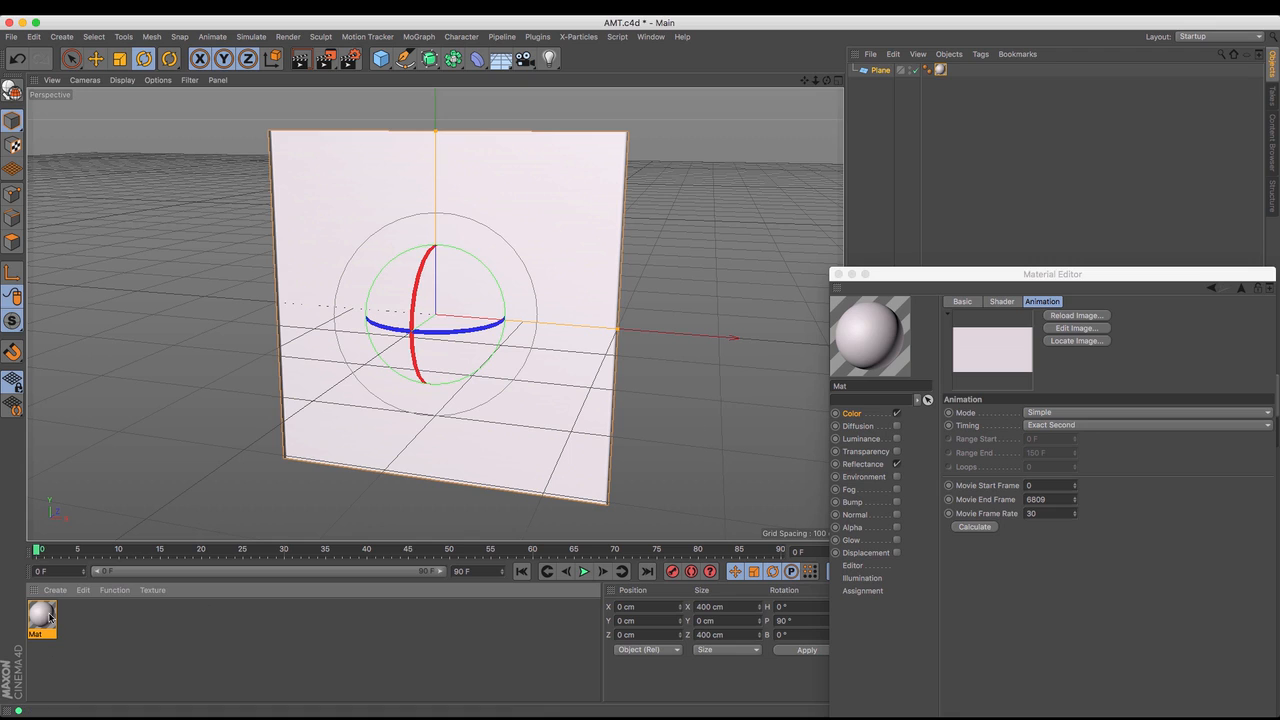
{"action": "mouse_move", "coordinate": [40, 548]}
{"action": "left_mouse_down"}
{"action": "mouse_move", "coordinate": [416, 560]}
{"action": "mouse_move", "coordinate": [36, 552]}
{"action": "left_mouse_up"}
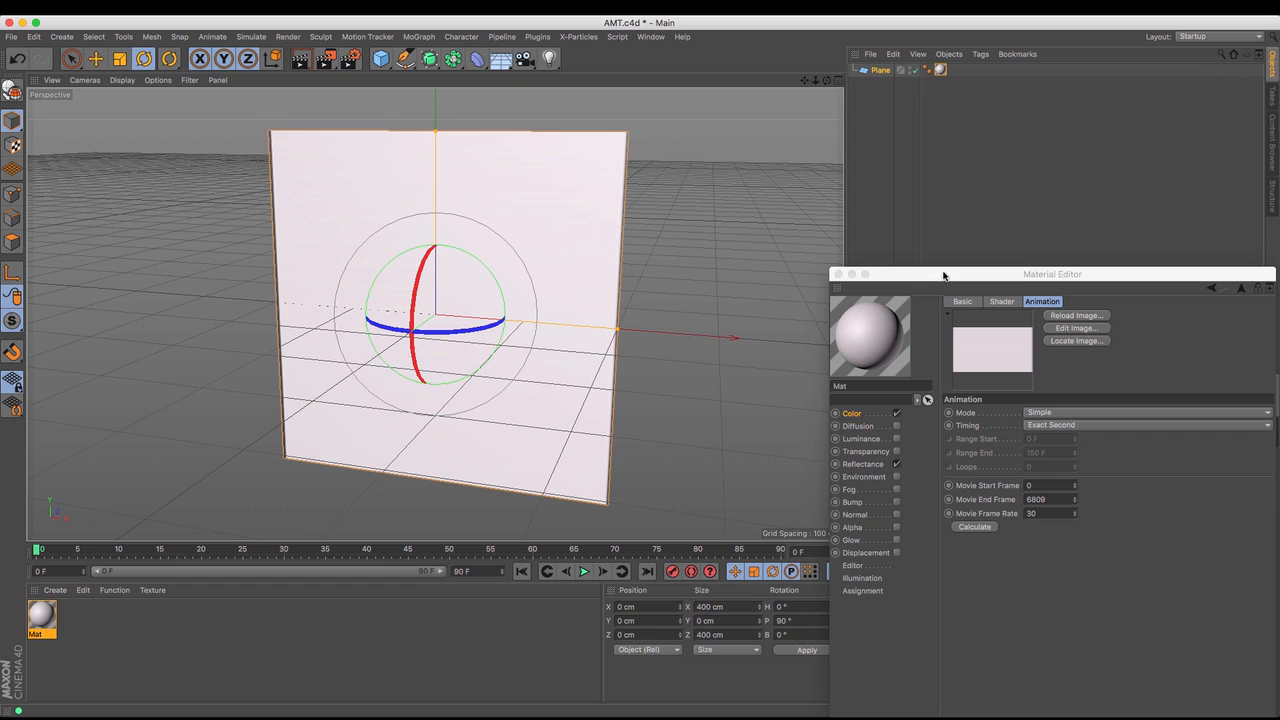
Enable Animate Preview in the material's editor settings and scrub the timeline to frame 44 to preview the video
{"action": "left_click_drag", "start_coordinate": [943, 274], "coordinate": [885, 113]}
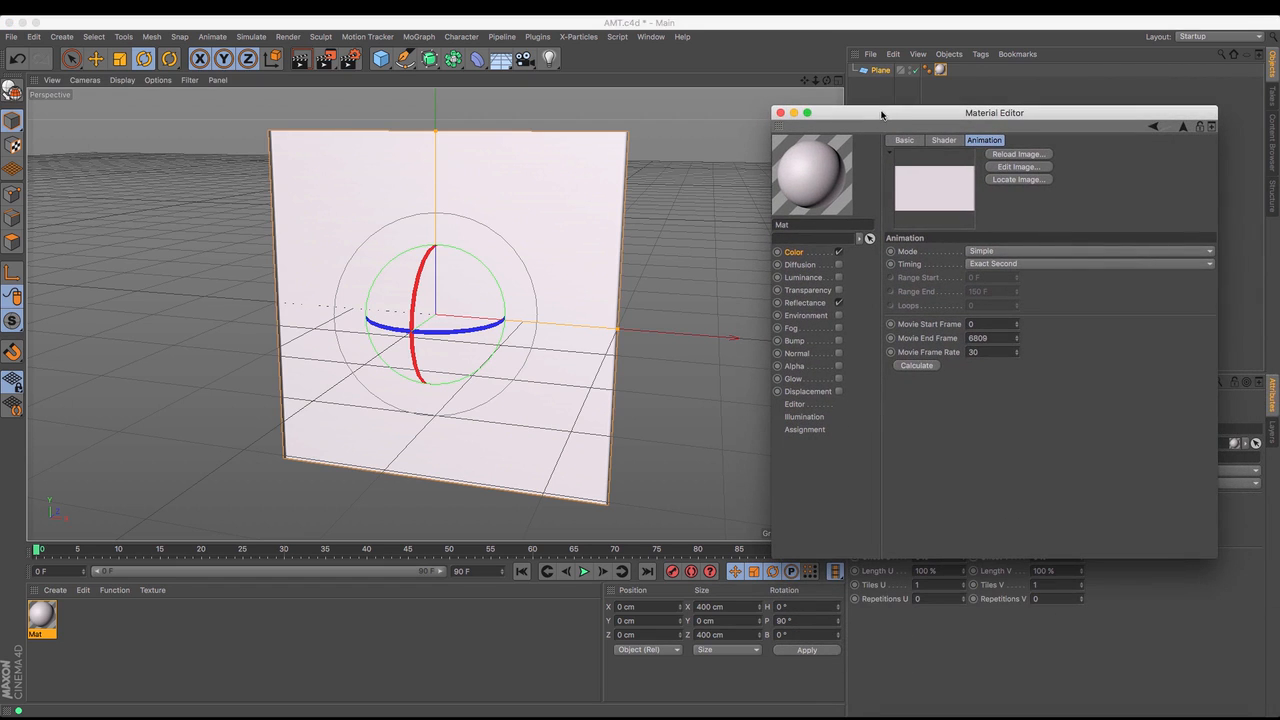
{"action": "left_click", "coordinate": [796, 404]}
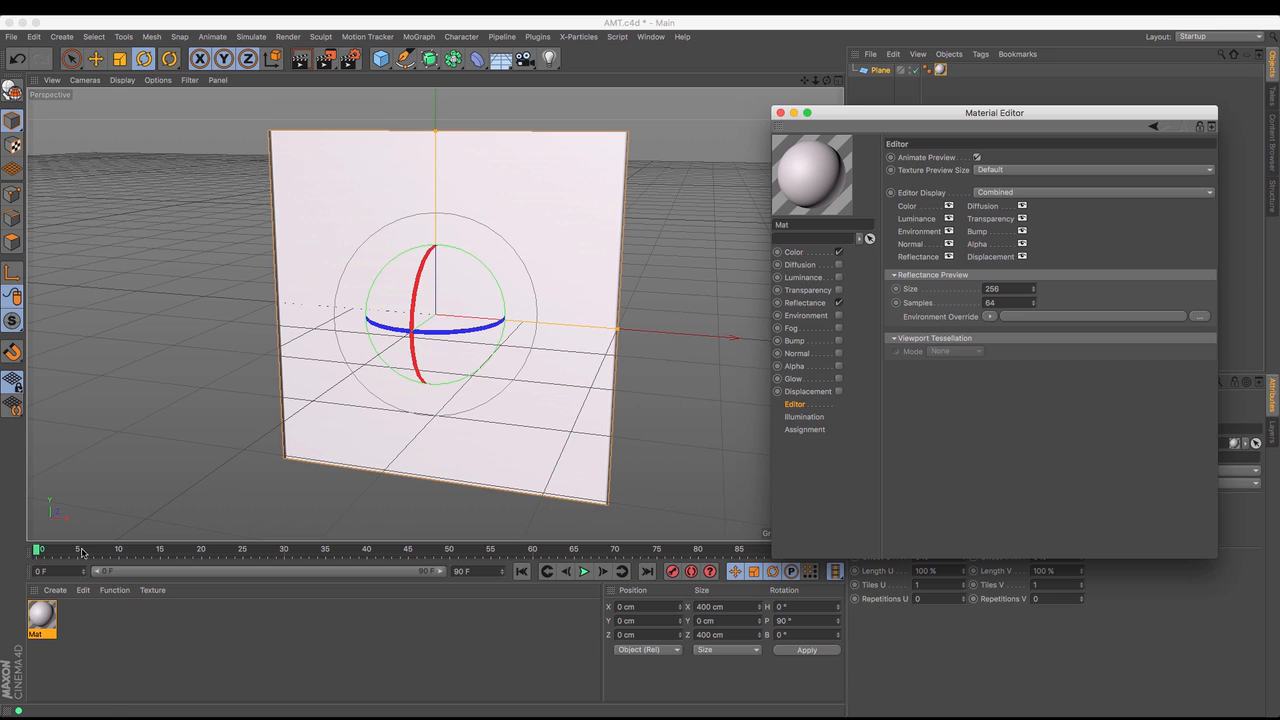
{"action": "left_click_drag", "start_coordinate": [36, 553], "coordinate": [404, 549]}
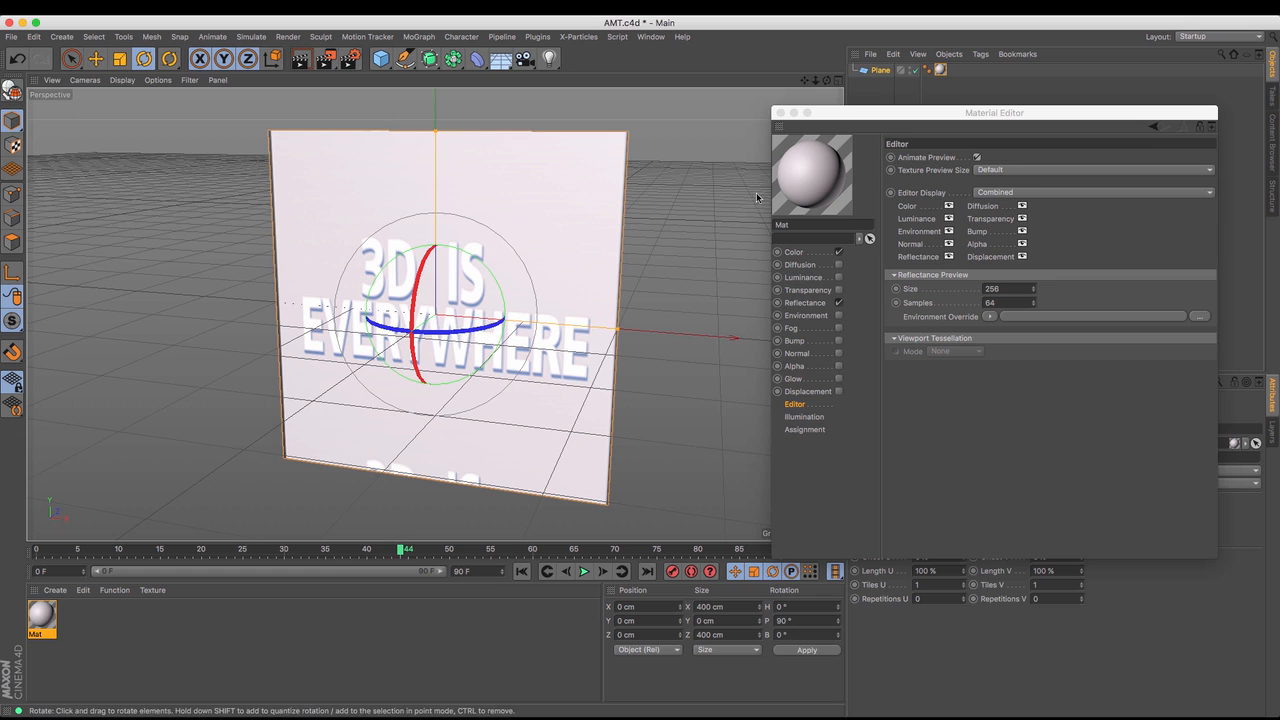
Set the plane's width to 1920 cm and height to 1080 cm to match the video's proportions
{"action": "left_click_drag", "start_coordinate": [862, 120], "coordinate": [904, 519]}
{"action": "left_click", "coordinate": [880, 71]}
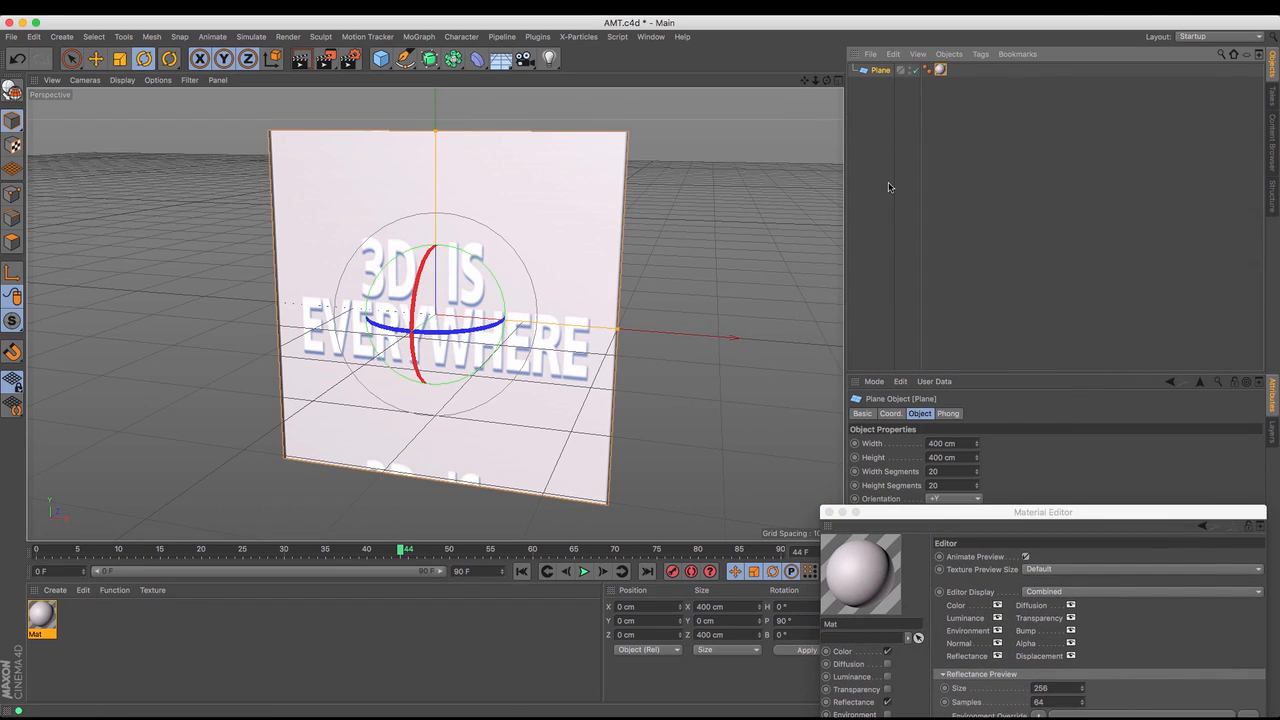
{"action": "left_click_drag", "start_coordinate": [1088, 515], "coordinate": [1097, 565]}
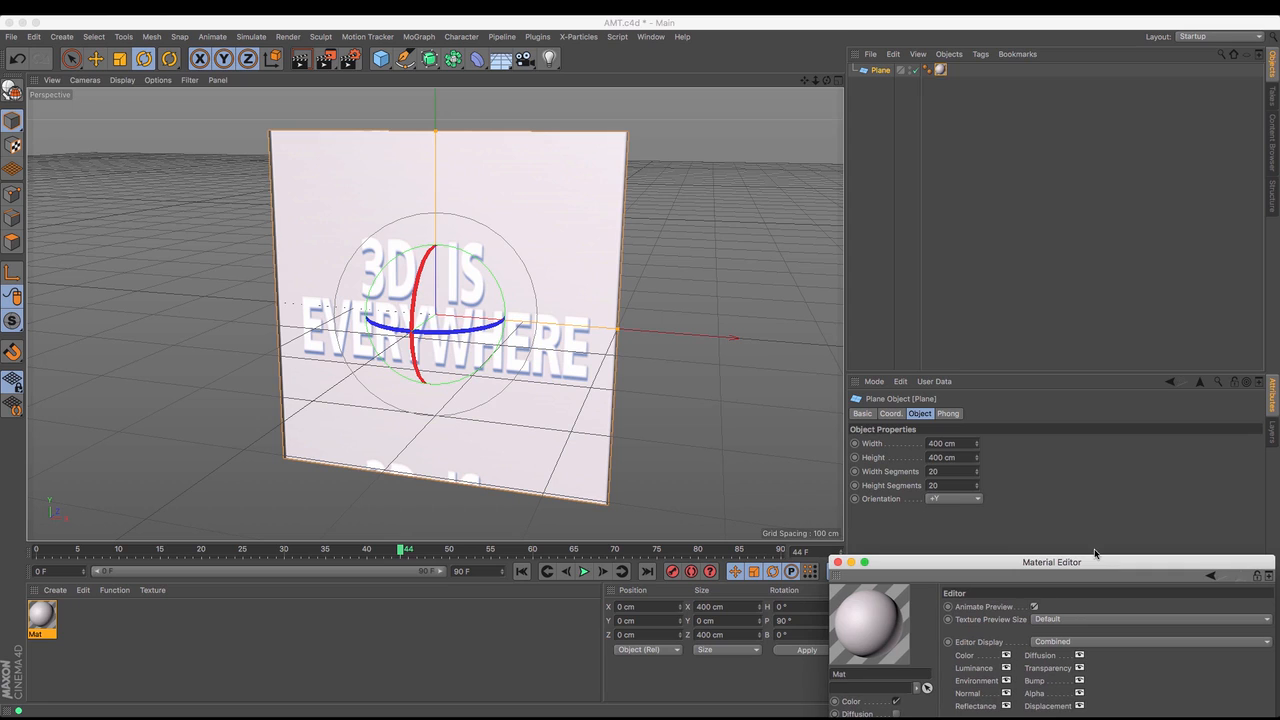
{"action": "double_click", "coordinate": [941, 446]}
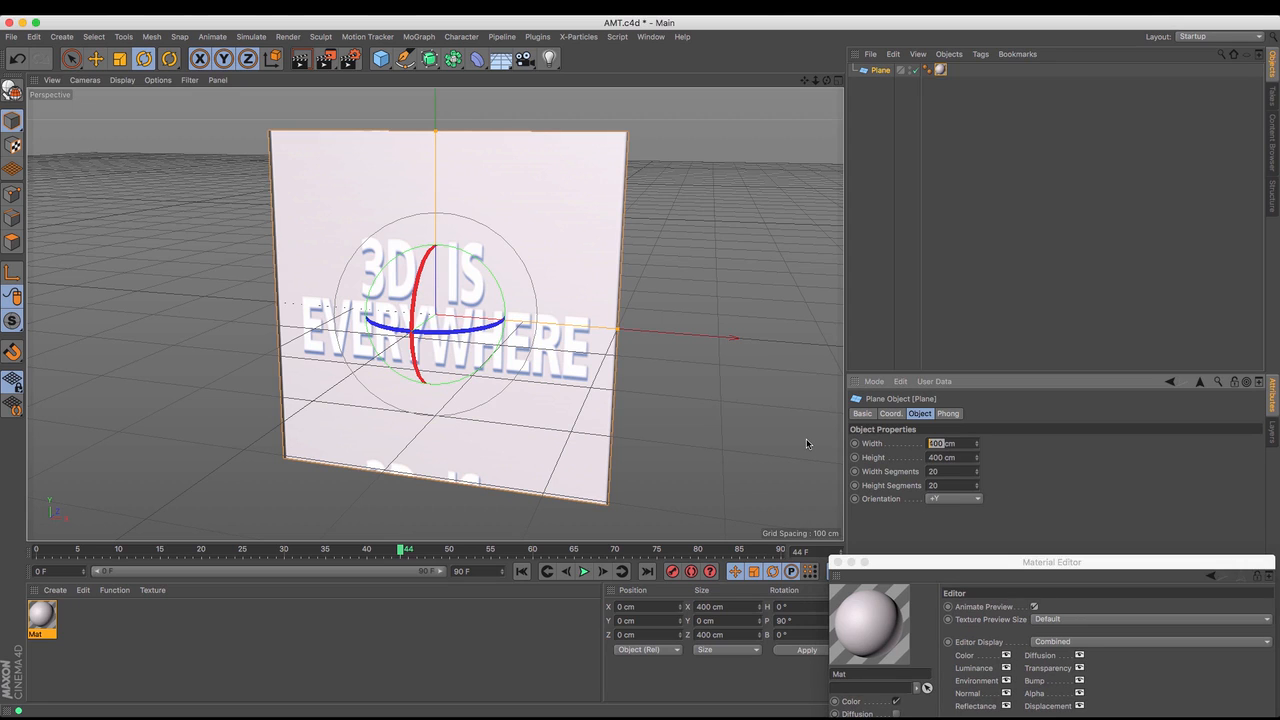
{"action": "type", "text": "1920"}
{"action": "key", "text": "Return"}
{"action": "key", "text": "Tab"}
{"action": "type", "text": "1080"}
{"action": "key", "text": "Return"}
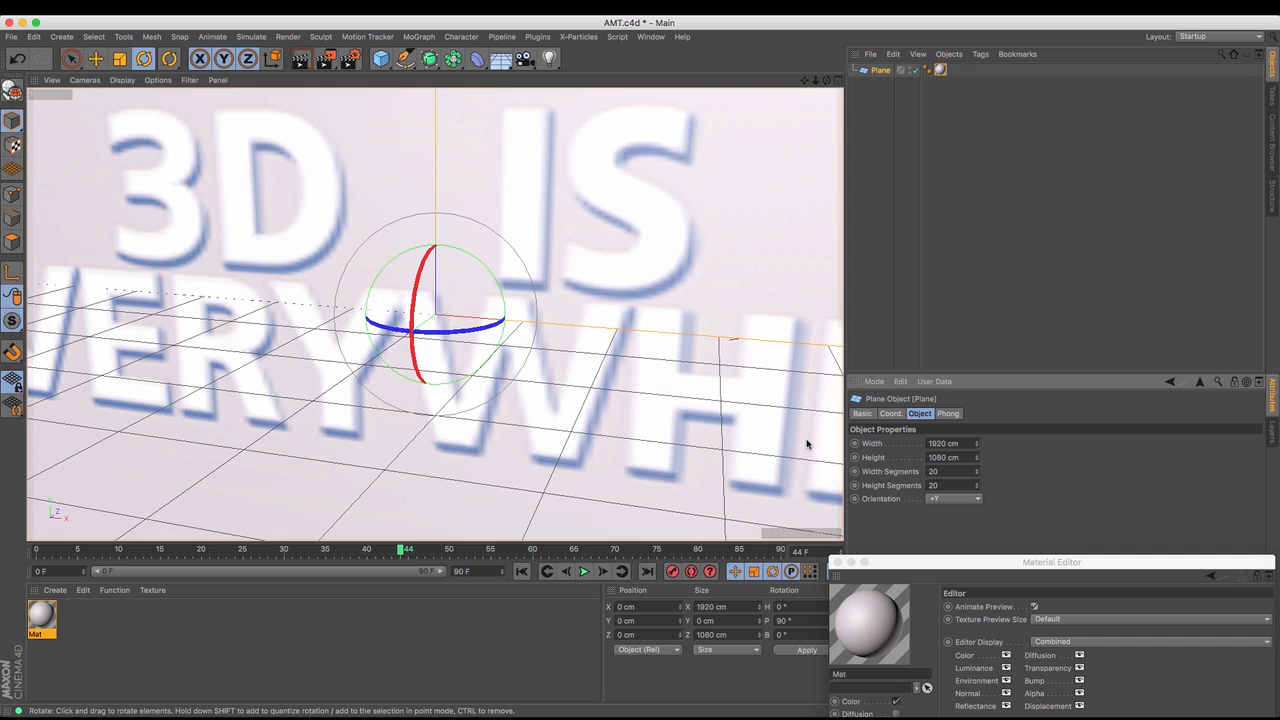
{"action": "left_click_drag", "start_coordinate": [815, 80], "coordinate": [815, 85]}
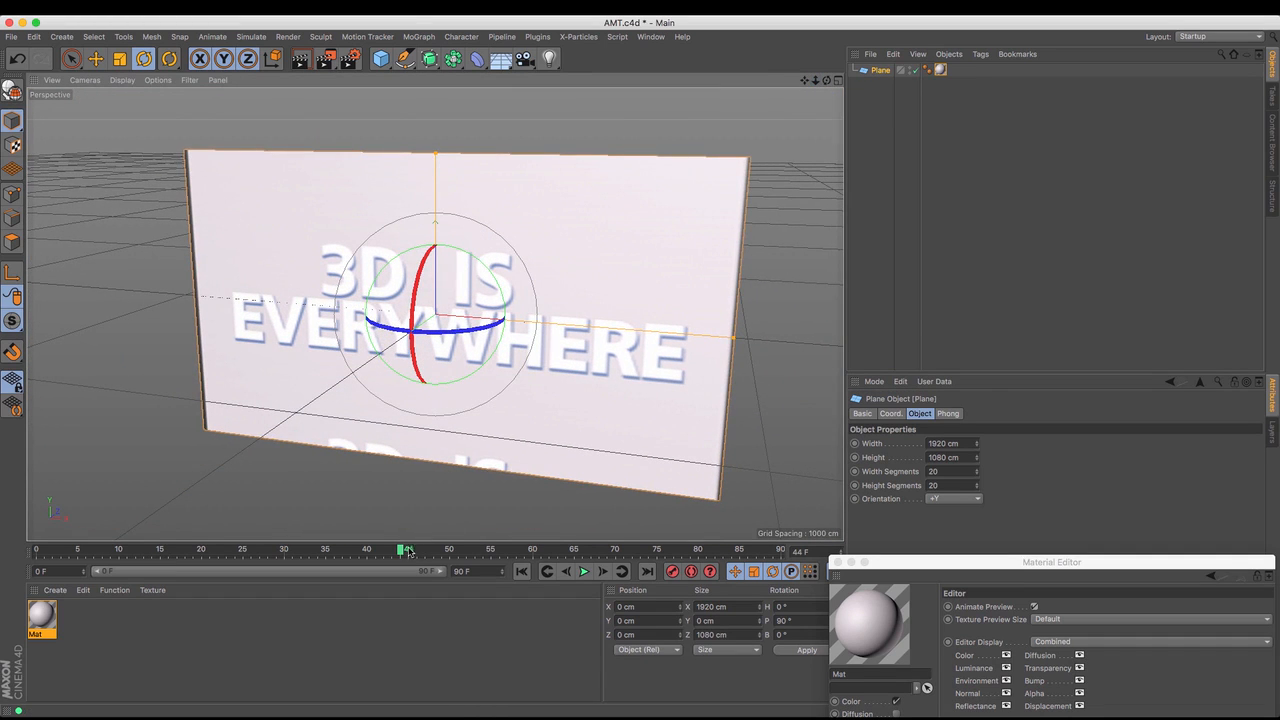
Extend the project timeline to 1000 frames and scrub through it to preview the video, returning to frame 0
{"action": "left_click_drag", "start_coordinate": [404, 550], "coordinate": [38, 551]}
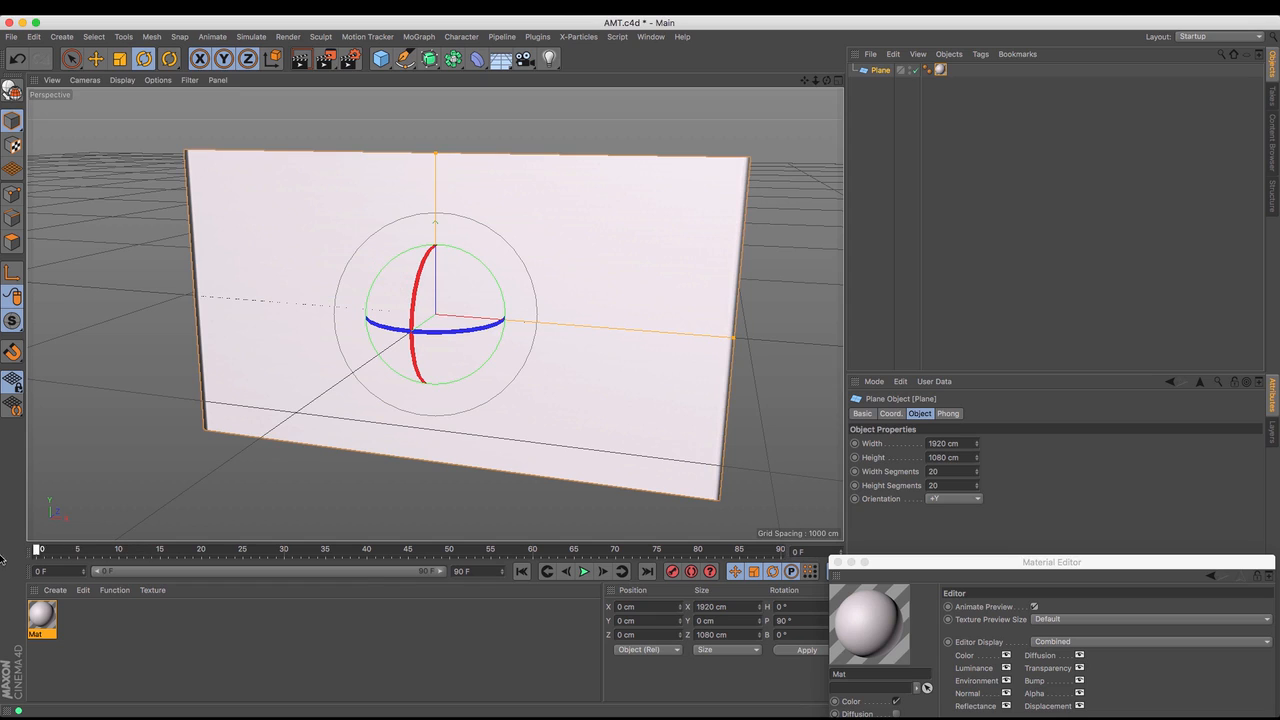
{"action": "type", "text": "1000"}
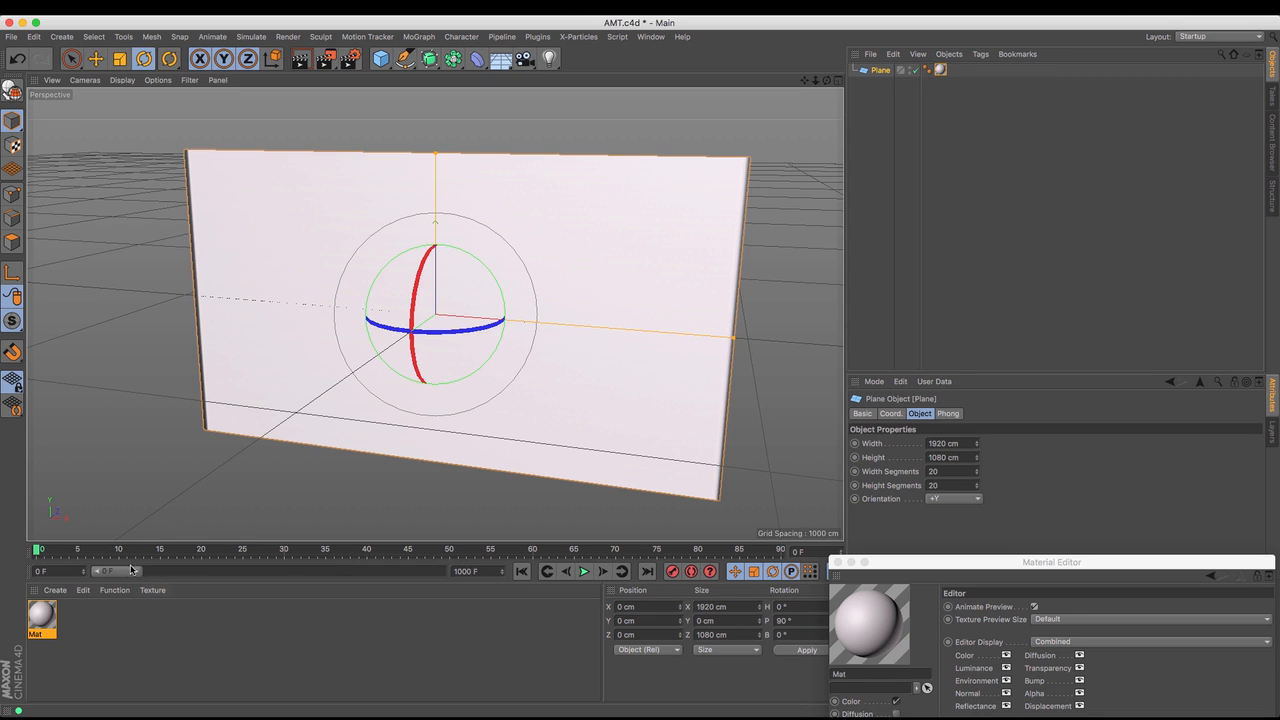
{"action": "key", "text": "Return"}
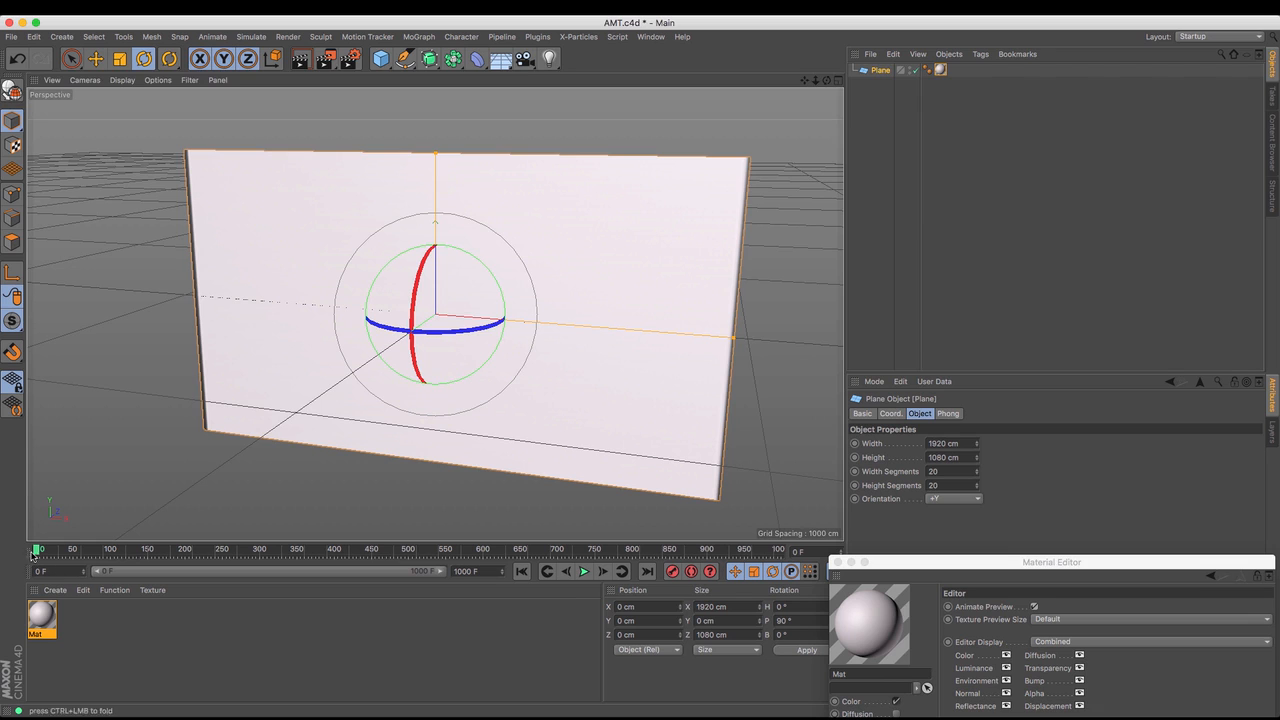
{"action": "left_click_drag", "start_coordinate": [38, 551], "coordinate": [779, 578]}
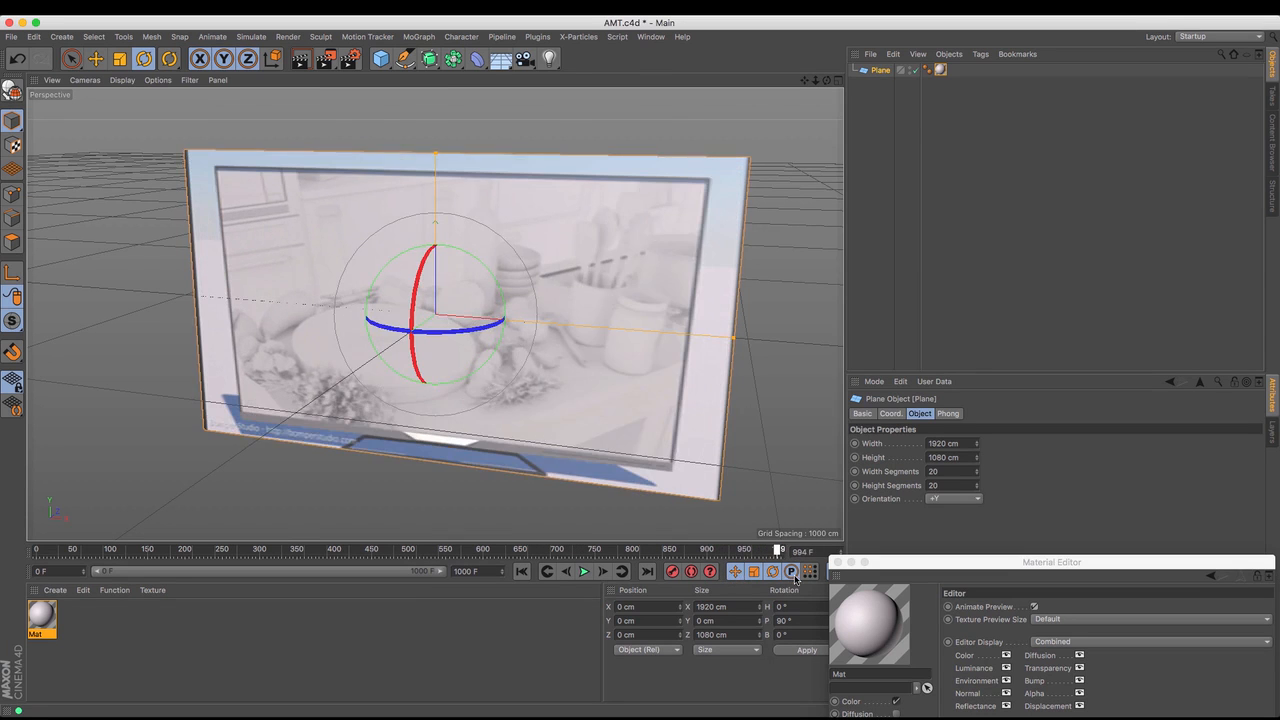
{"action": "left_click_drag", "start_coordinate": [629, 580], "coordinate": [34, 570]}
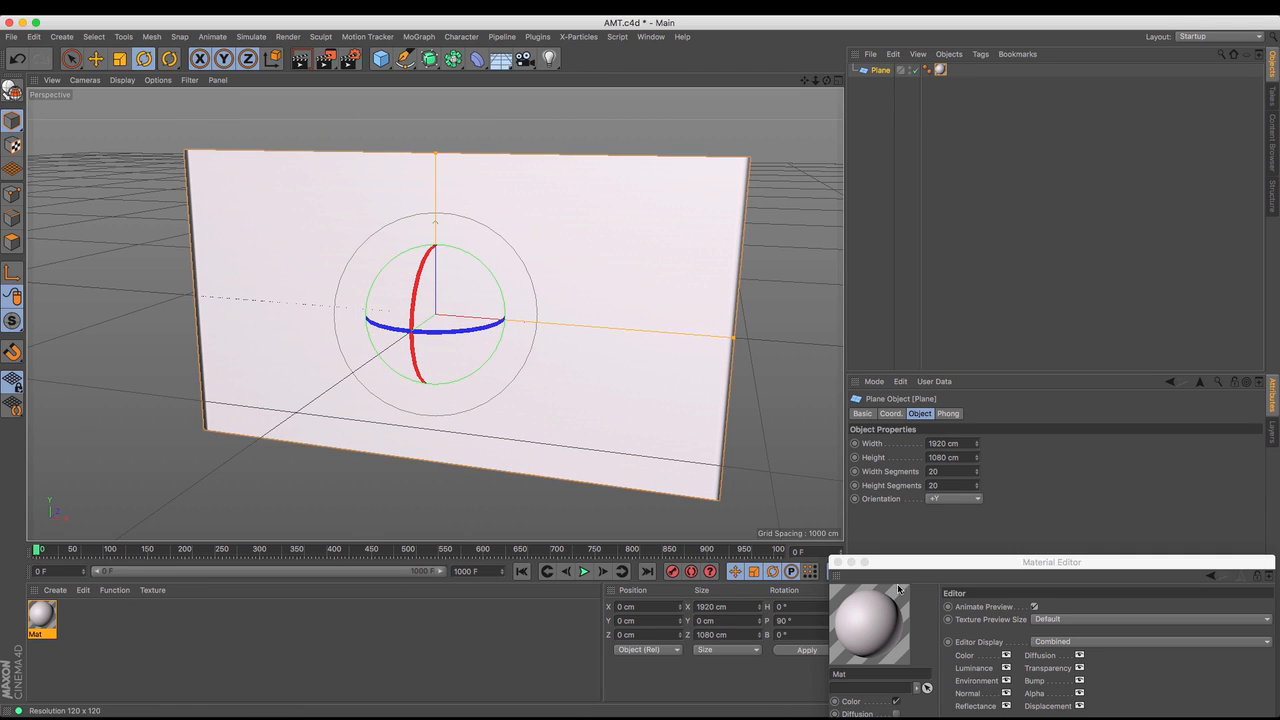
Set the animation mode of the material's colour video texture to Loop
{"action": "left_click_drag", "start_coordinate": [924, 564], "coordinate": [861, 143]}
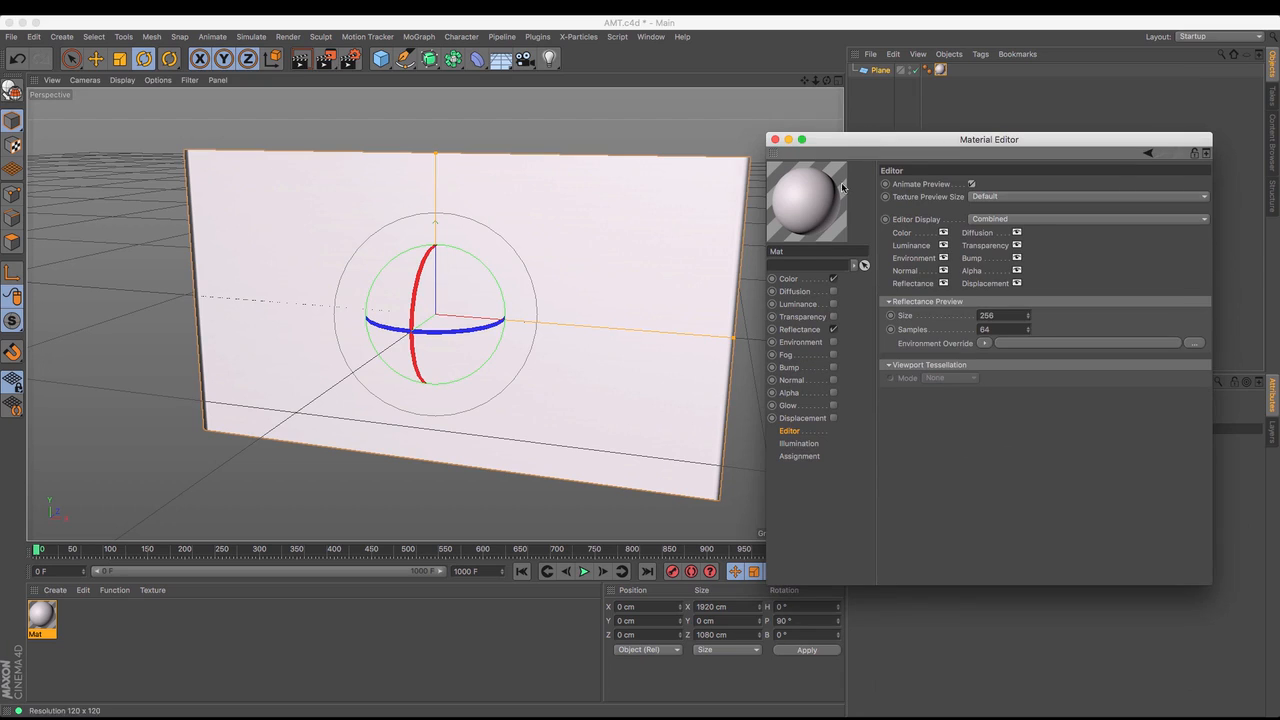
{"action": "left_click", "coordinate": [789, 280]}
{"action": "left_click", "coordinate": [961, 305]}
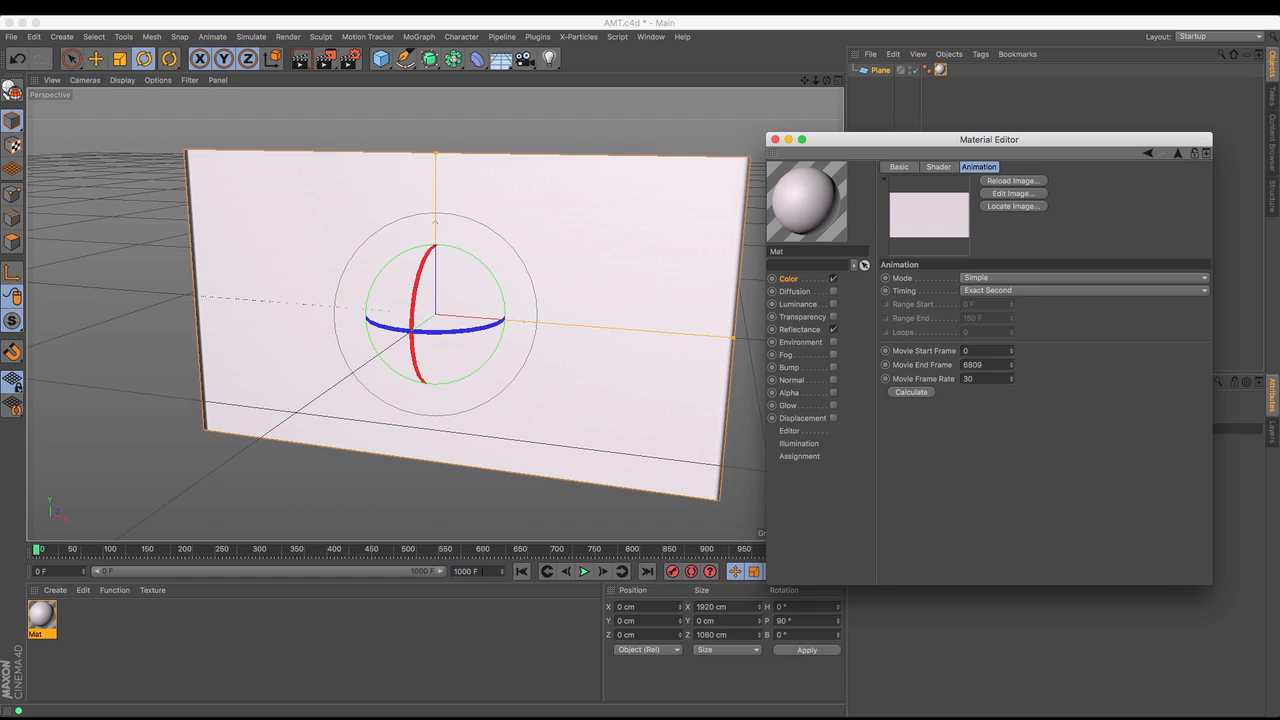
{"action": "left_click", "coordinate": [1115, 277]}
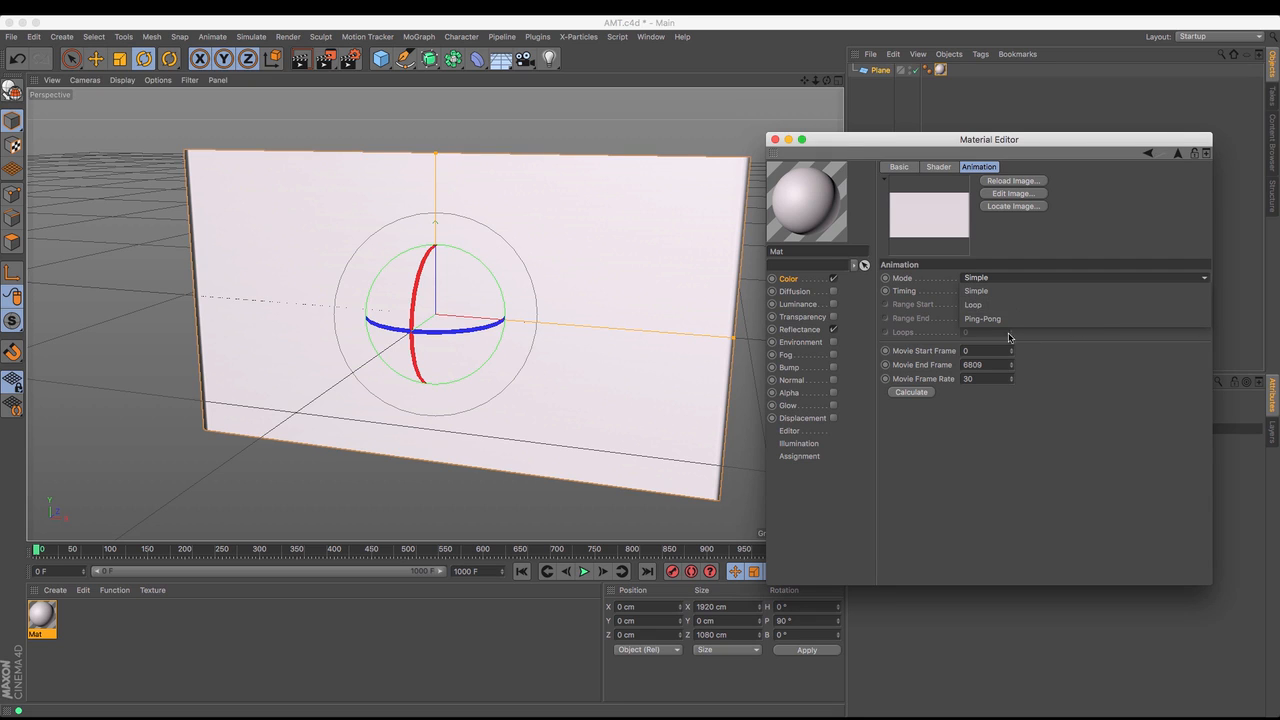
{"action": "left_click", "coordinate": [1076, 309]}
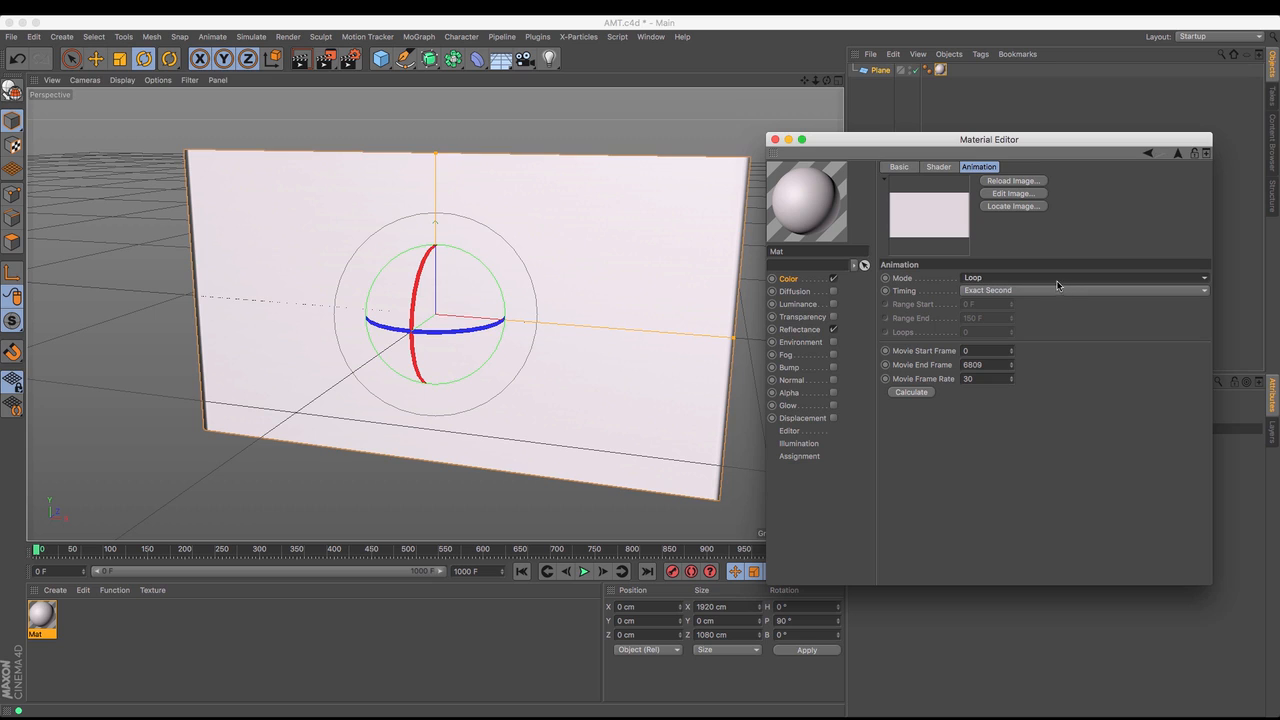
Set the texture's timing to Range from 50 F to 500 F, and scrub to frame 504 to check playback
{"action": "left_click", "coordinate": [1058, 291]}
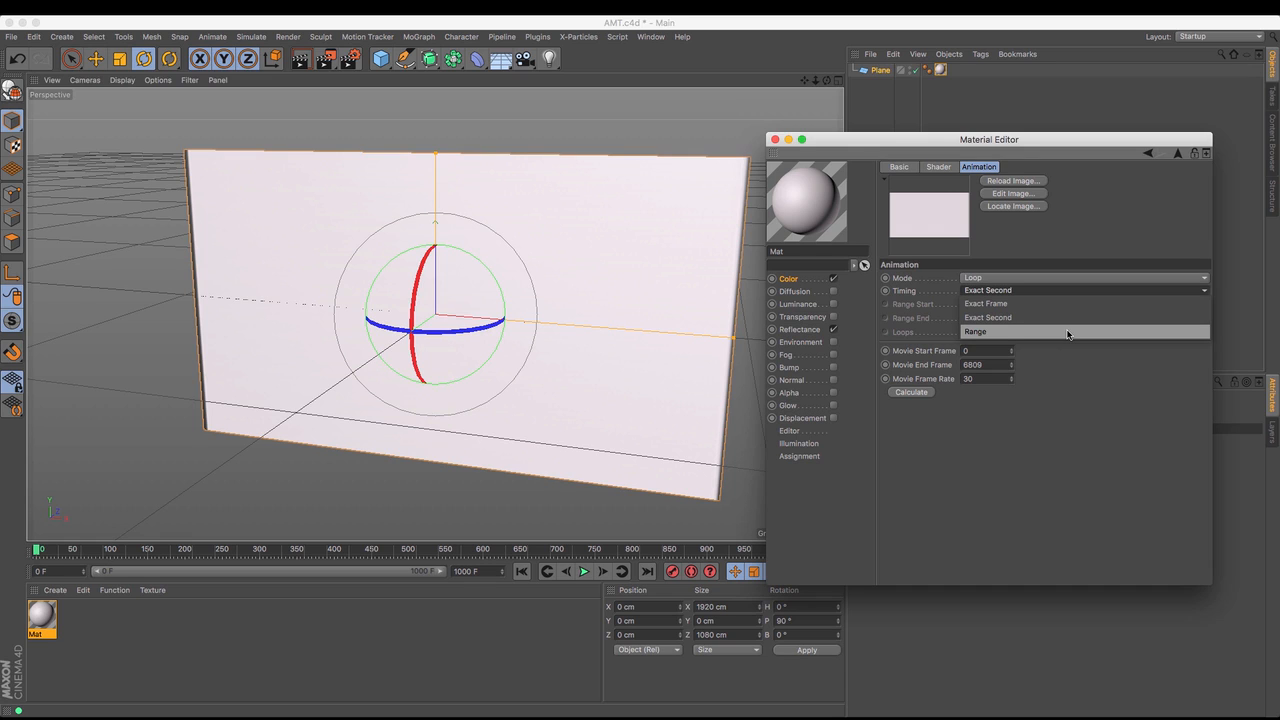
{"action": "left_click", "coordinate": [1067, 332]}
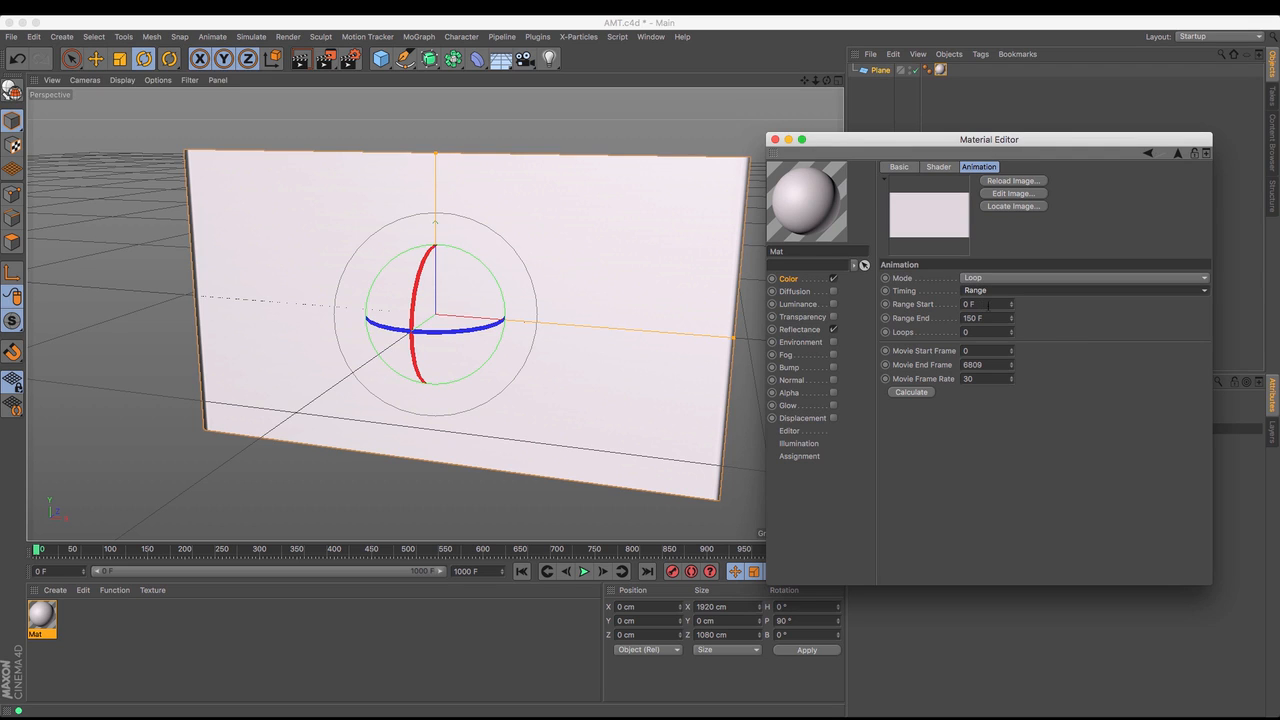
{"action": "left_click", "coordinate": [987, 304]}
{"action": "type", "text": "50"}
{"action": "key", "text": "Return"}
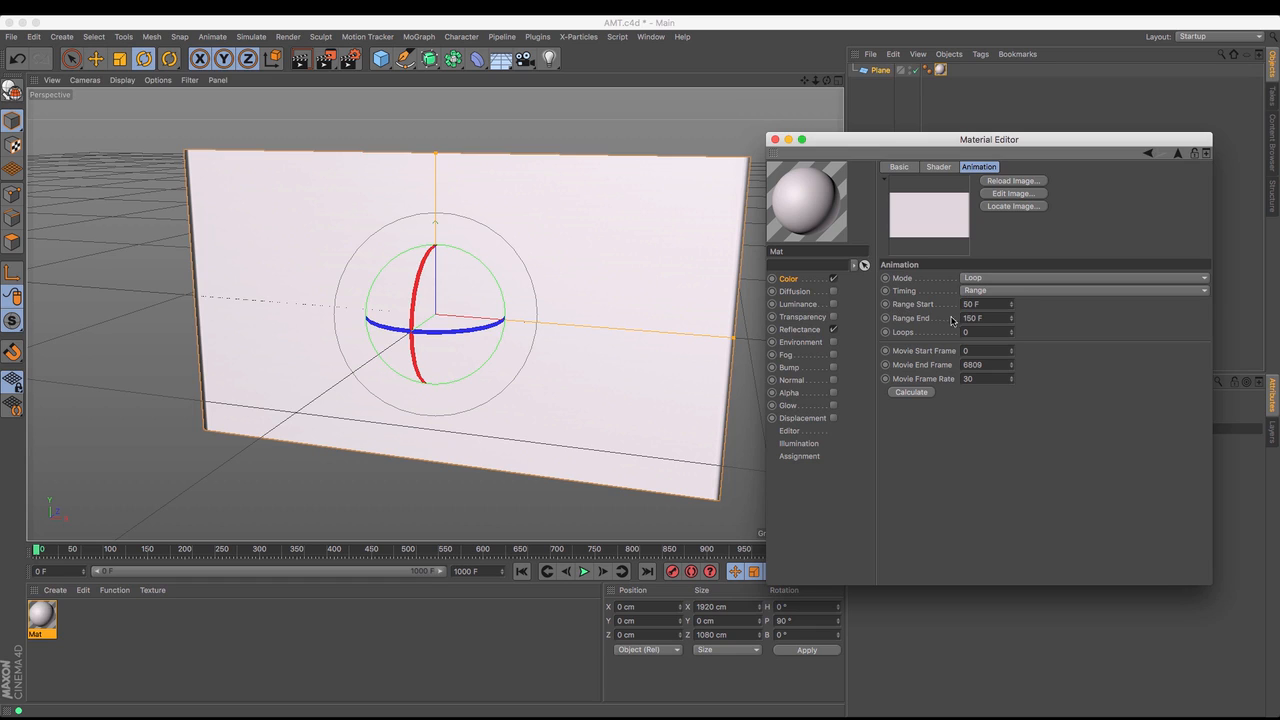
{"action": "left_click_drag", "start_coordinate": [980, 318], "coordinate": [939, 319]}
{"action": "type", "text": "500"}
{"action": "key", "text": "Return"}
{"action": "left_click_drag", "start_coordinate": [40, 553], "coordinate": [411, 566]}
{"action": "left_click", "coordinate": [208, 489]}
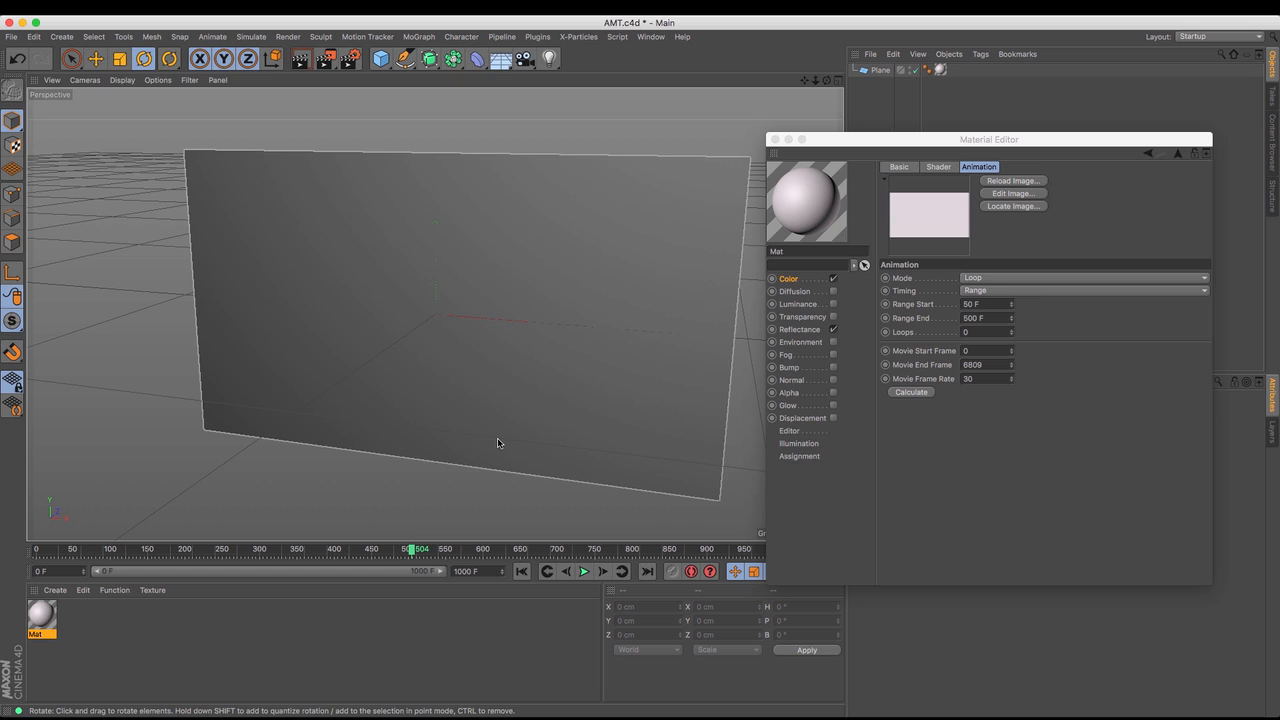
Set the video texture's Movie Start Frame to 6620 and scrub the timeline to check the playback, returning to frame 0
{"action": "left_click_drag", "start_coordinate": [411, 550], "coordinate": [72, 552]}
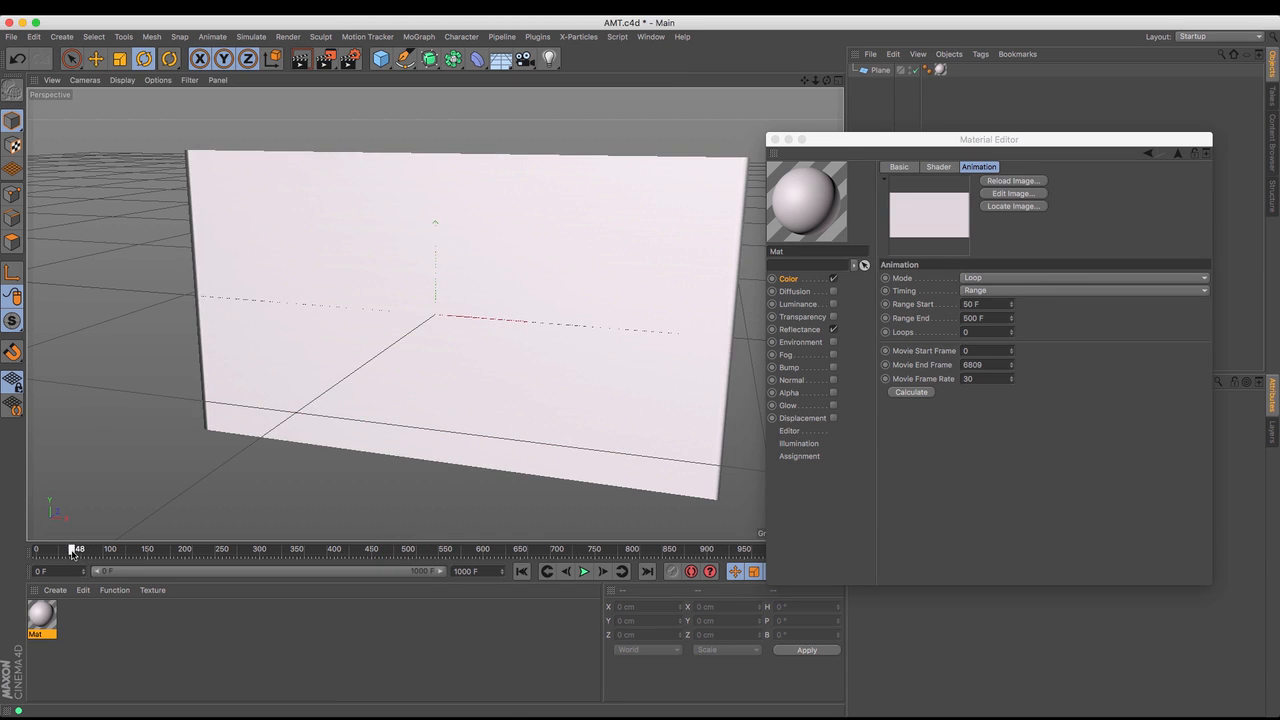
{"action": "left_click", "coordinate": [990, 351]}
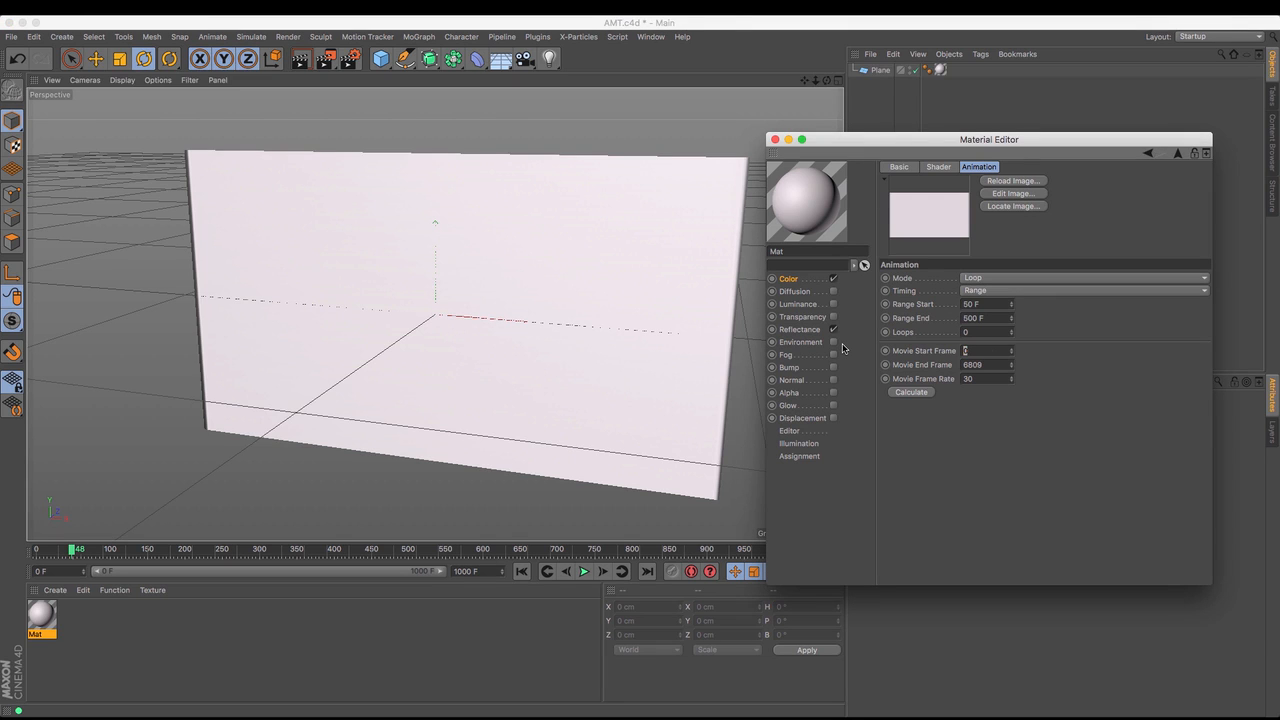
{"action": "type", "text": "6600"}
{"action": "key", "text": "Return"}
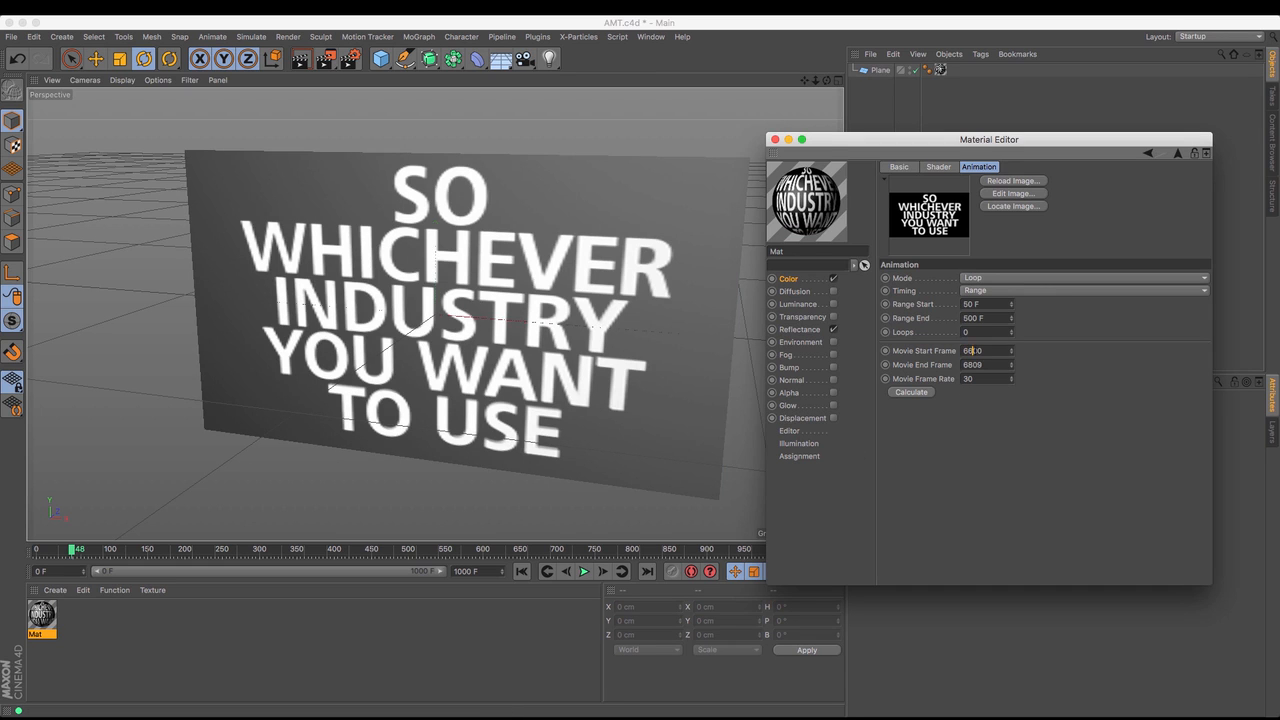
{"action": "left_click_drag", "start_coordinate": [973, 351], "coordinate": [1002, 356]}
{"action": "type", "text": "20"}
{"action": "key", "text": "Return"}
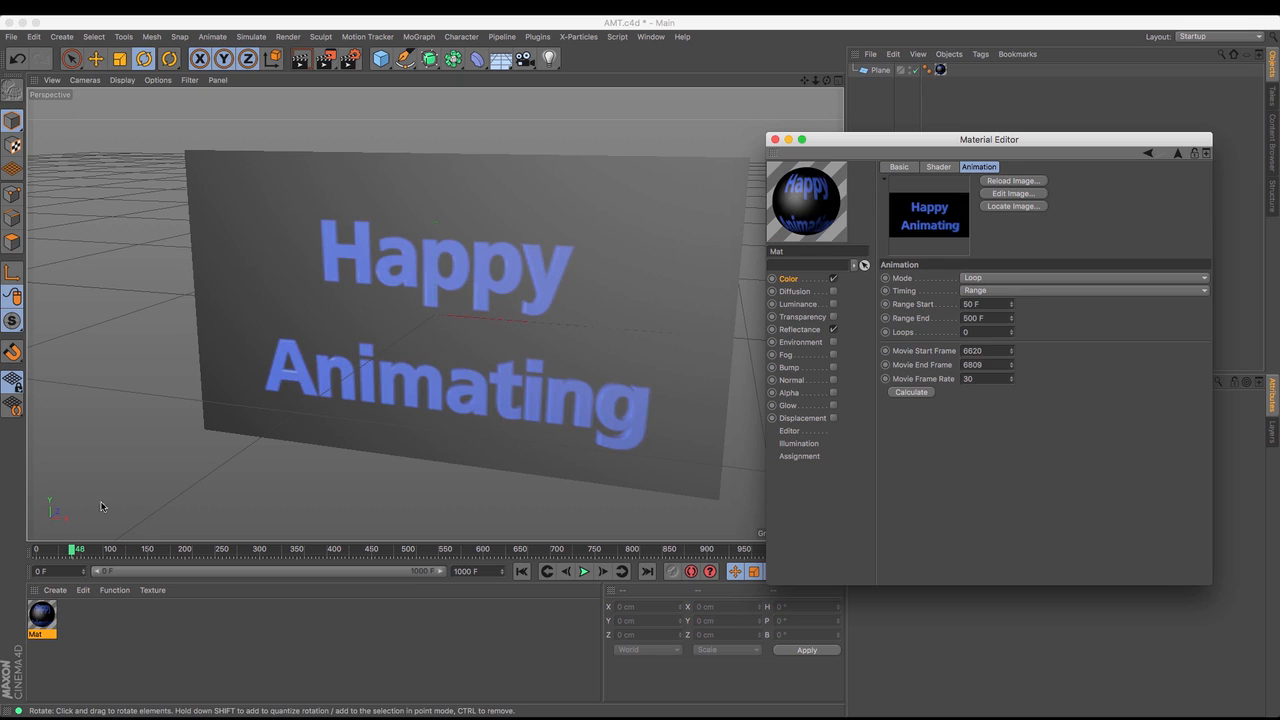
{"action": "mouse_move", "coordinate": [72, 552]}
{"action": "left_mouse_down"}
{"action": "mouse_move", "coordinate": [2, 550]}
{"action": "mouse_move", "coordinate": [403, 560]}
{"action": "mouse_move", "coordinate": [240, 560]}
{"action": "left_mouse_up"}
{"action": "left_click_drag", "start_coordinate": [138, 581], "coordinate": [30, 572]}
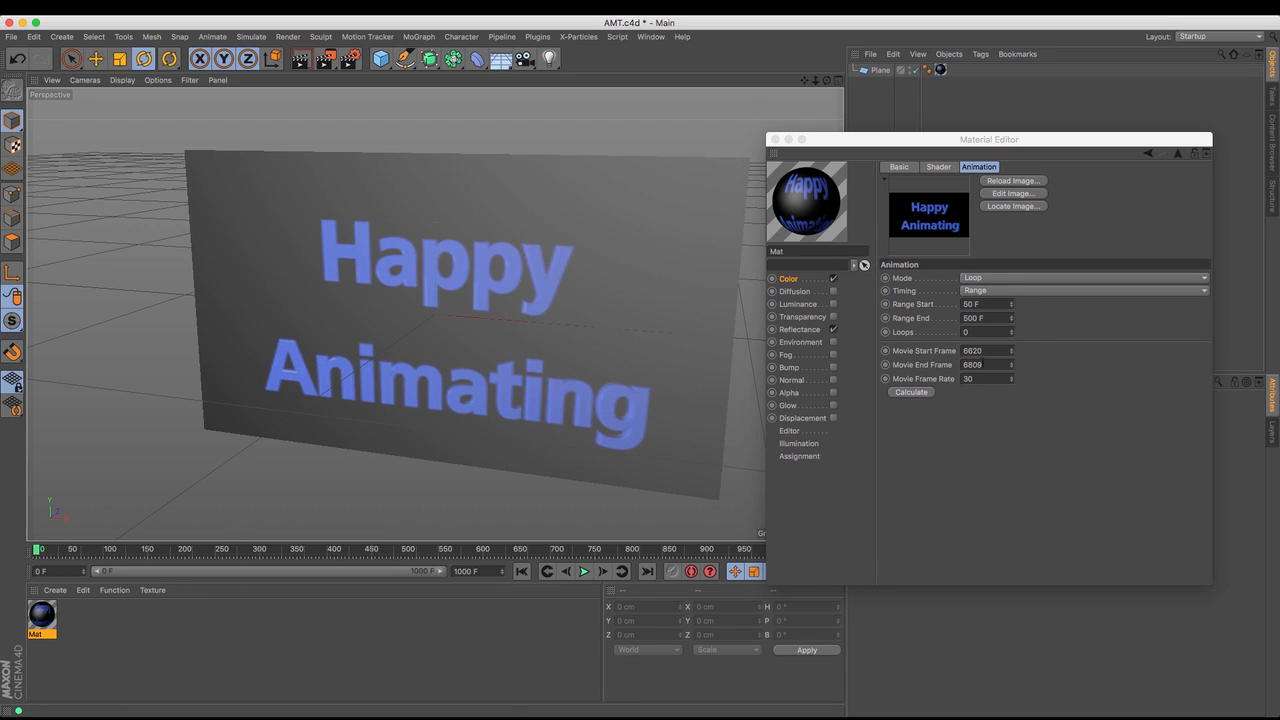
Set the video texture's Movie End Frame to 6800 and its Range End to 230 F
{"action": "left_click", "coordinate": [979, 365]}
{"action": "key", "text": "Return"}
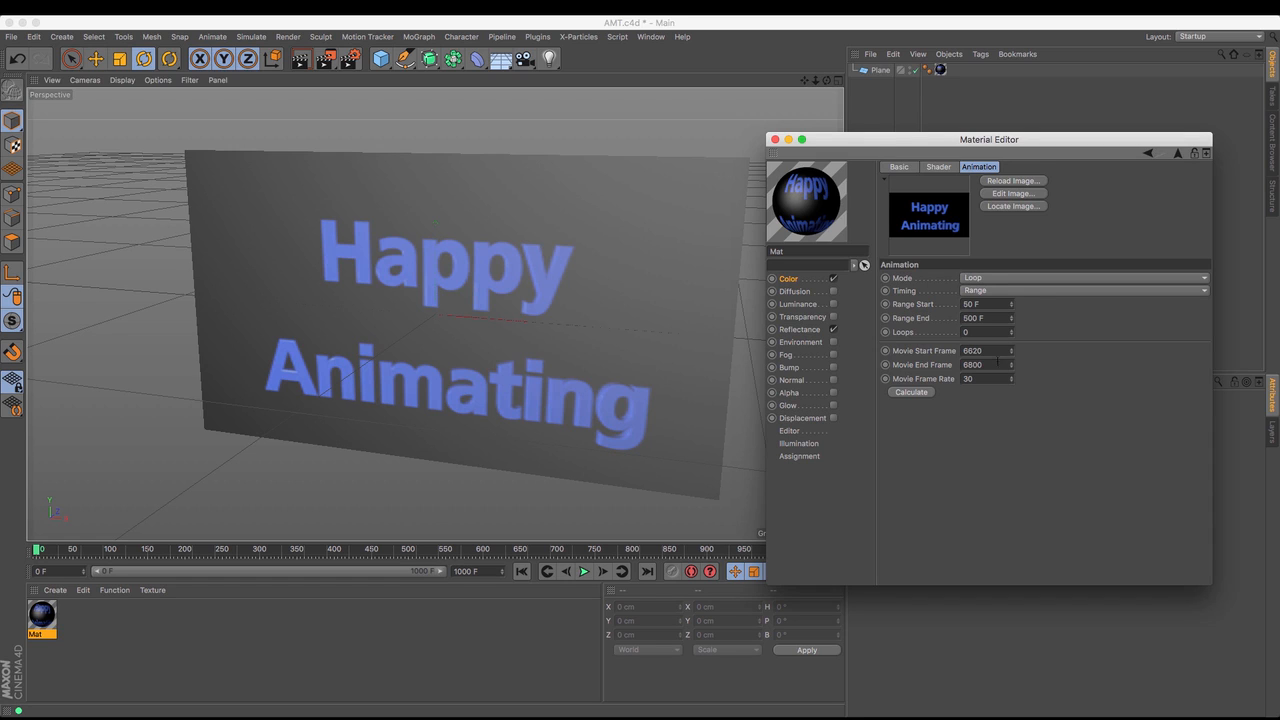
{"action": "double_click", "coordinate": [973, 318]}
{"action": "type", "text": "230"}
{"action": "key", "text": "Return"}
Play the animation from the start of the timeline to check the trimmed video range, and stop it past frame 400
{"action": "left_click", "coordinate": [38, 550]}
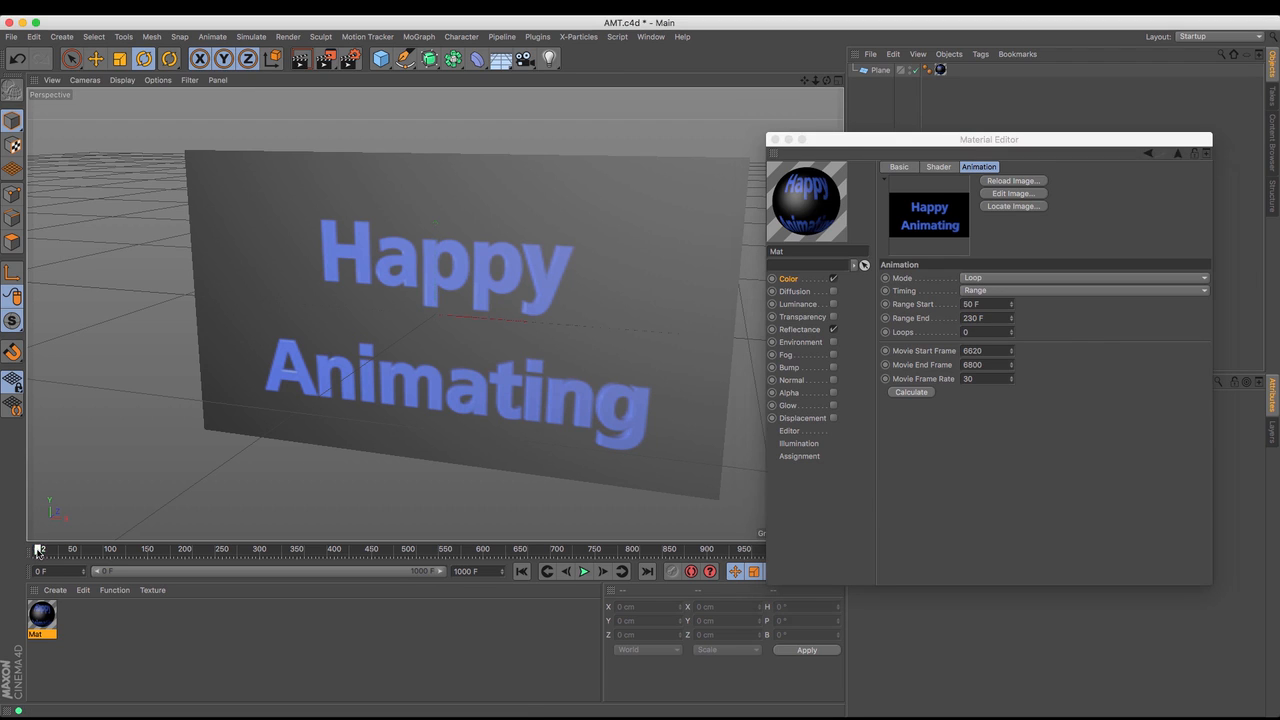
{"action": "left_click", "coordinate": [584, 571]}
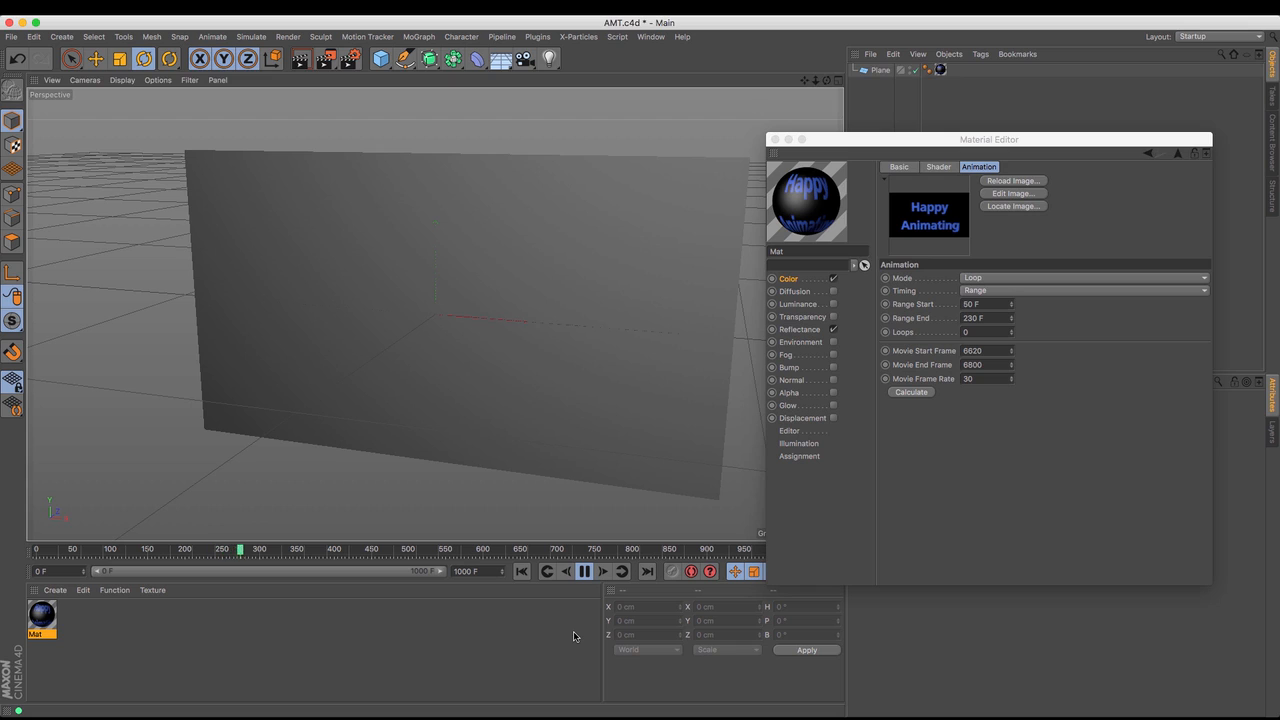
{"action": "left_click", "coordinate": [584, 571]}
Try a Loops value of 1 for the video texture, scrub back to frame 249, and reset Loops to 0
{"action": "left_click", "coordinate": [1011, 330]}
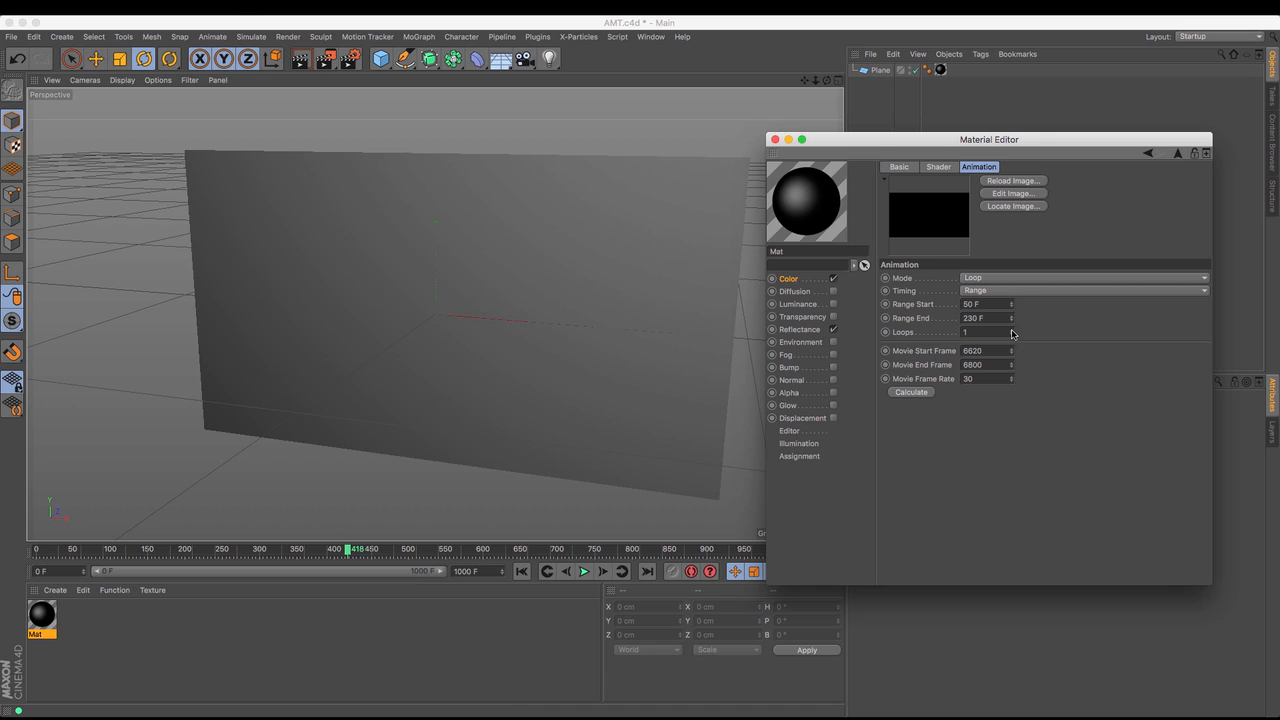
{"action": "left_click_drag", "start_coordinate": [349, 548], "coordinate": [221, 562]}
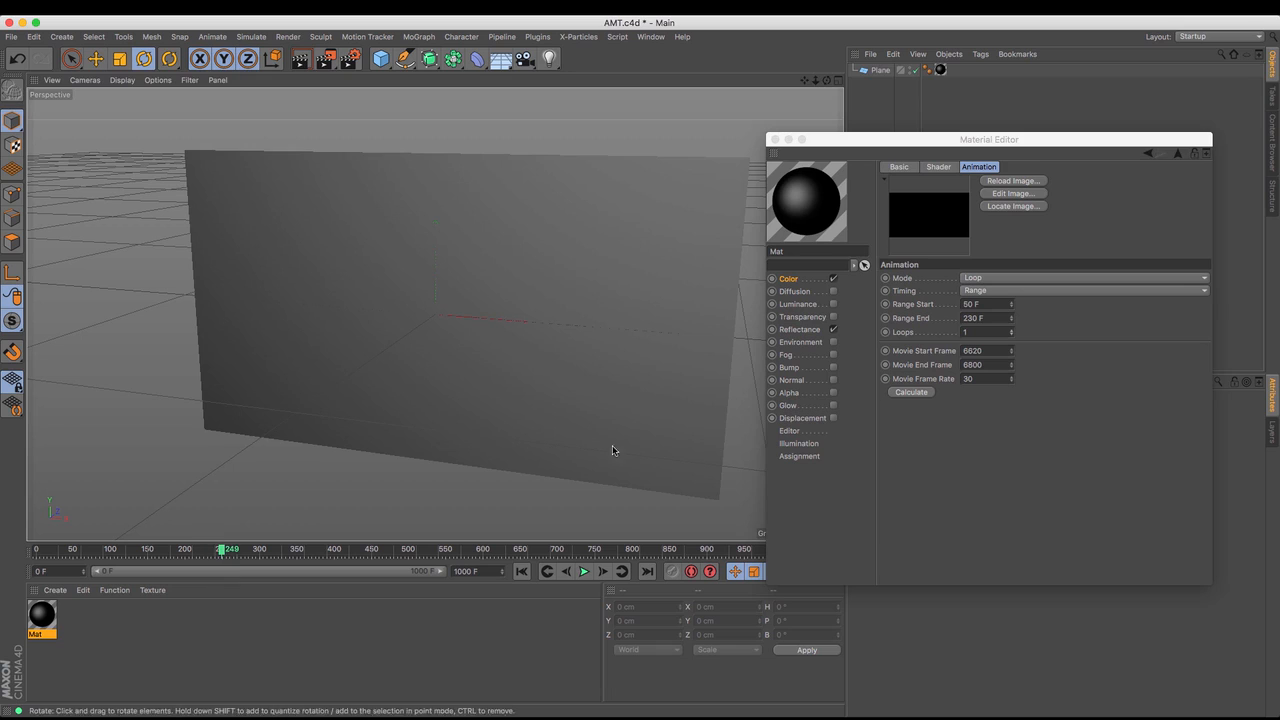
{"action": "left_click", "coordinate": [990, 332]}
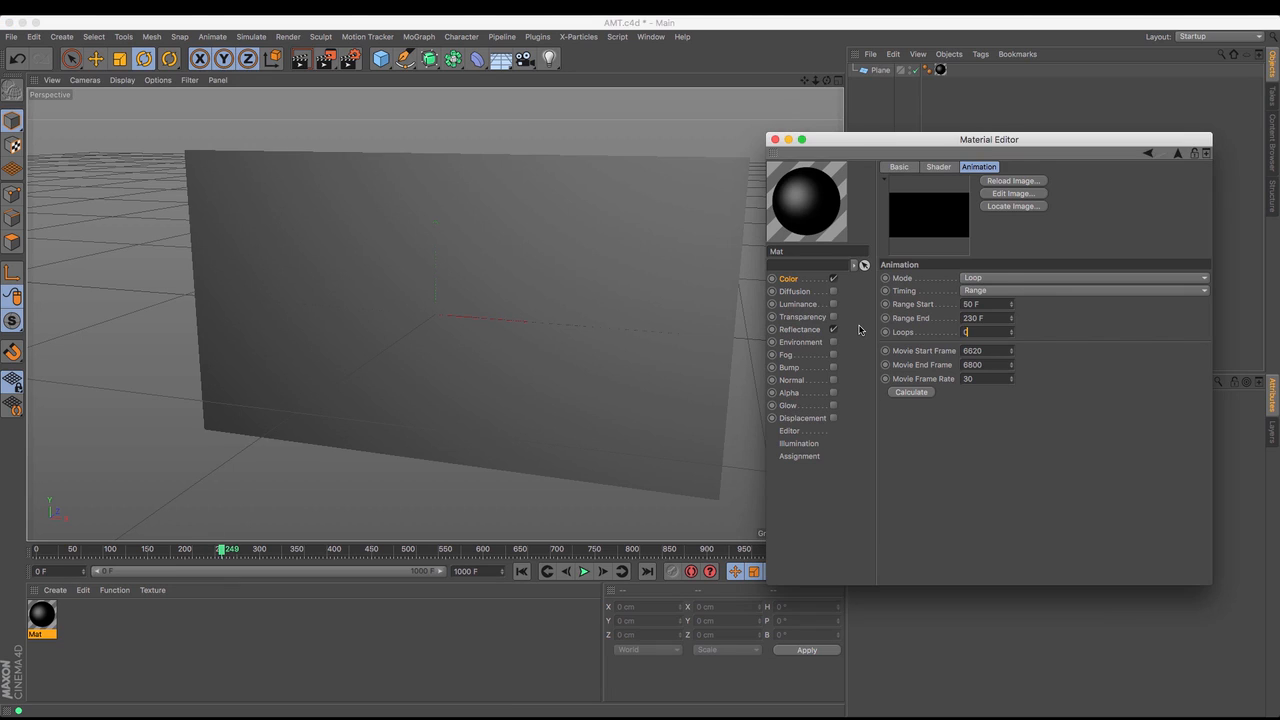
Set the video texture's animation mode to Simple and scrub the timeline back to frame 0
{"action": "left_click", "coordinate": [1005, 278]}
{"action": "left_click", "coordinate": [1015, 278]}
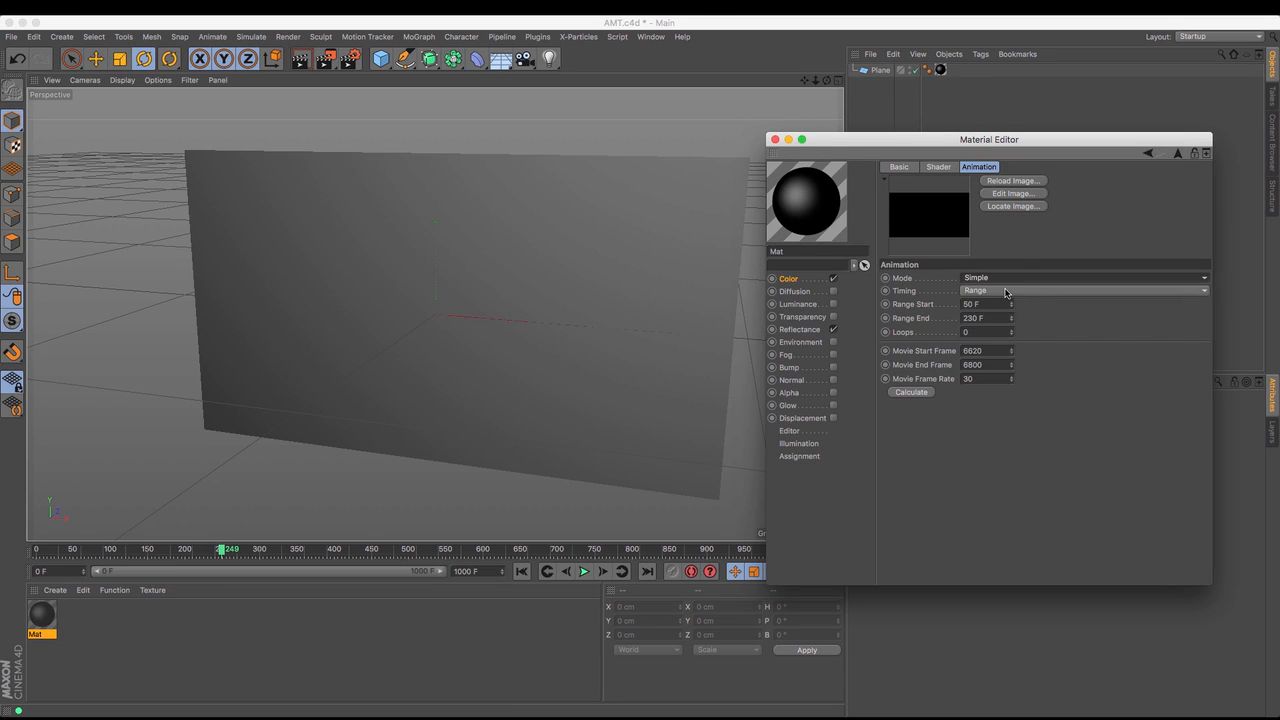
{"action": "left_click", "coordinate": [220, 552]}
{"action": "left_click_drag", "start_coordinate": [218, 553], "coordinate": [15, 560]}
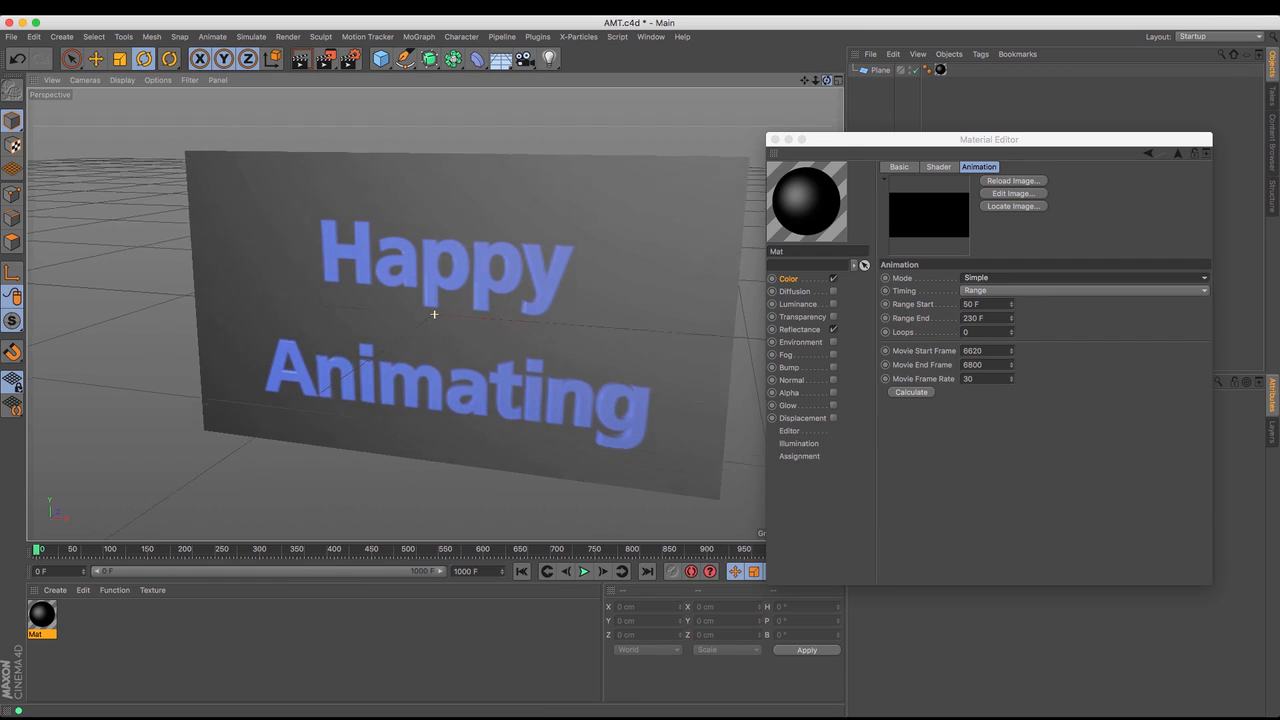
Set the material's default specular reflectance to a width of 10% and a specular strength of 82%
{"action": "left_click_drag", "start_coordinate": [827, 80], "coordinate": [827, 60]}
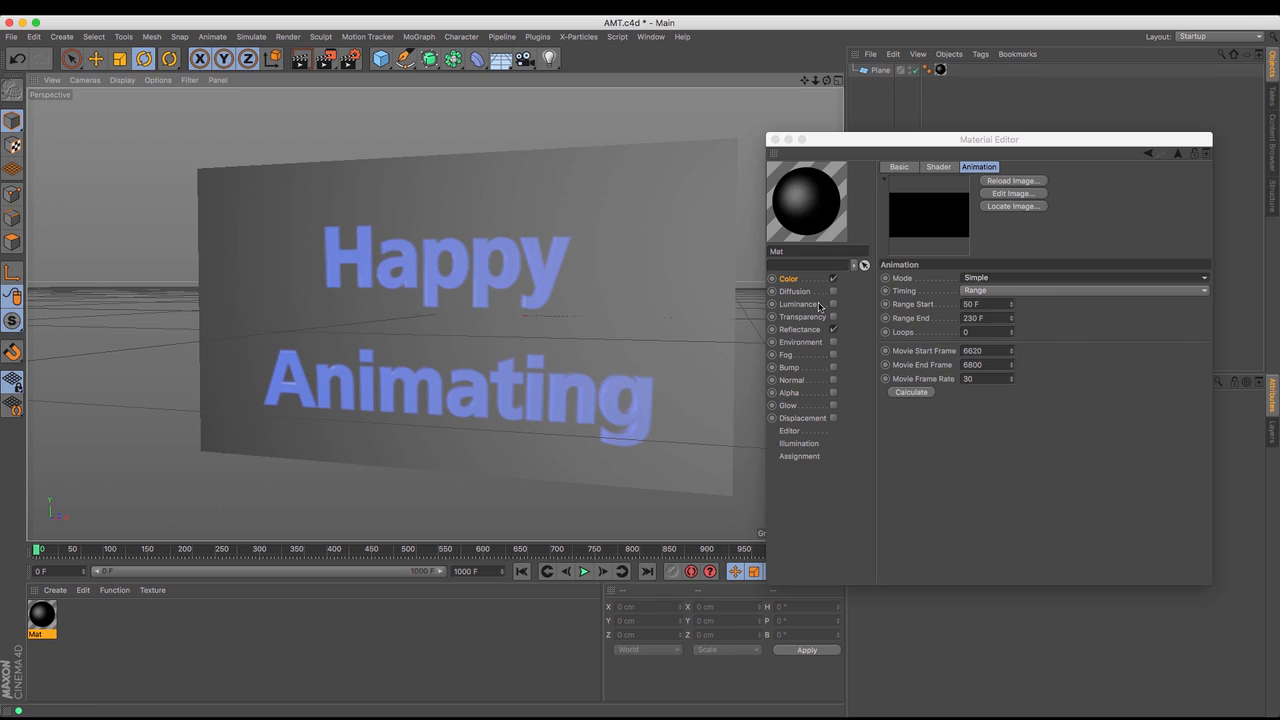
{"action": "left_click", "coordinate": [799, 329]}
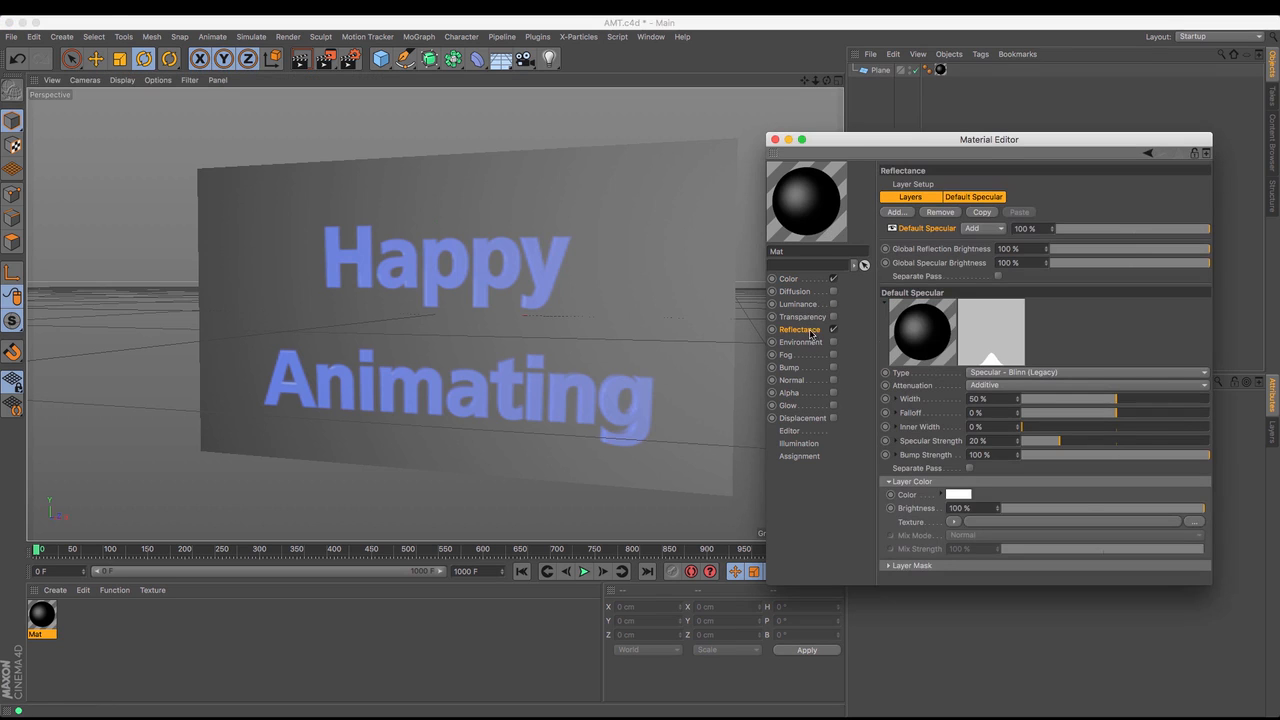
{"action": "left_click", "coordinate": [1042, 400]}
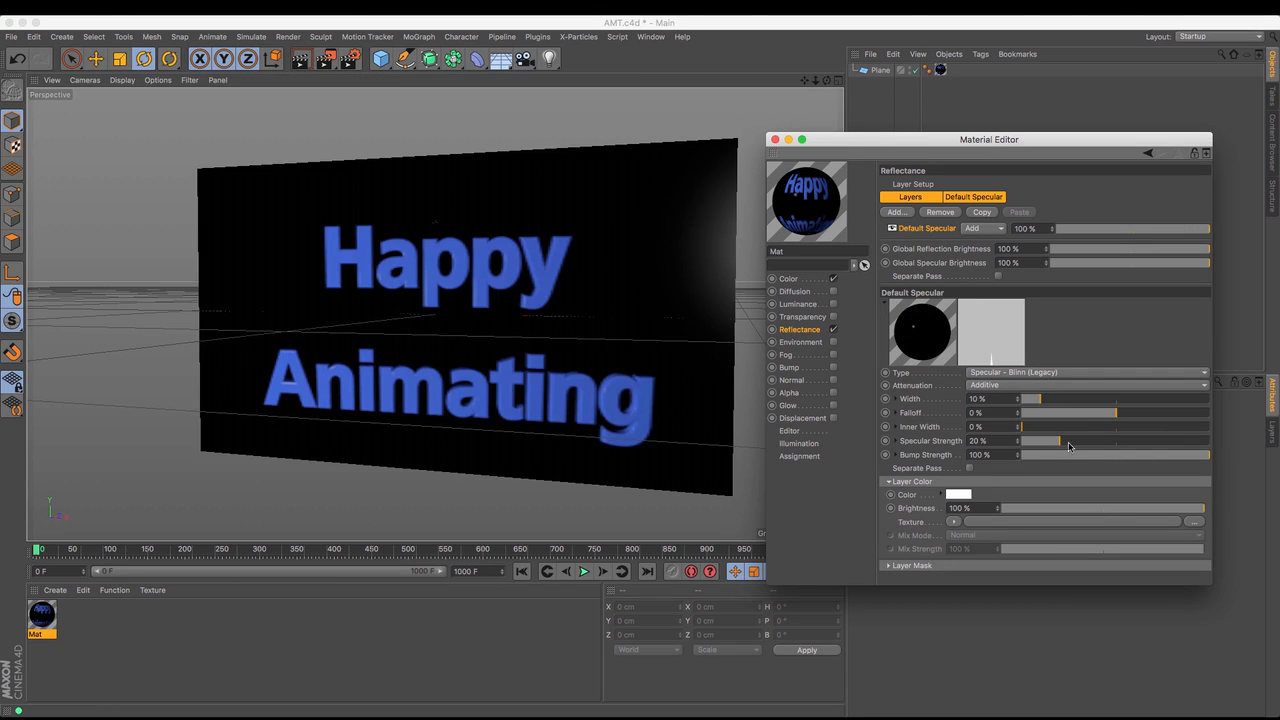
{"action": "left_click_drag", "start_coordinate": [1065, 446], "coordinate": [1176, 447]}
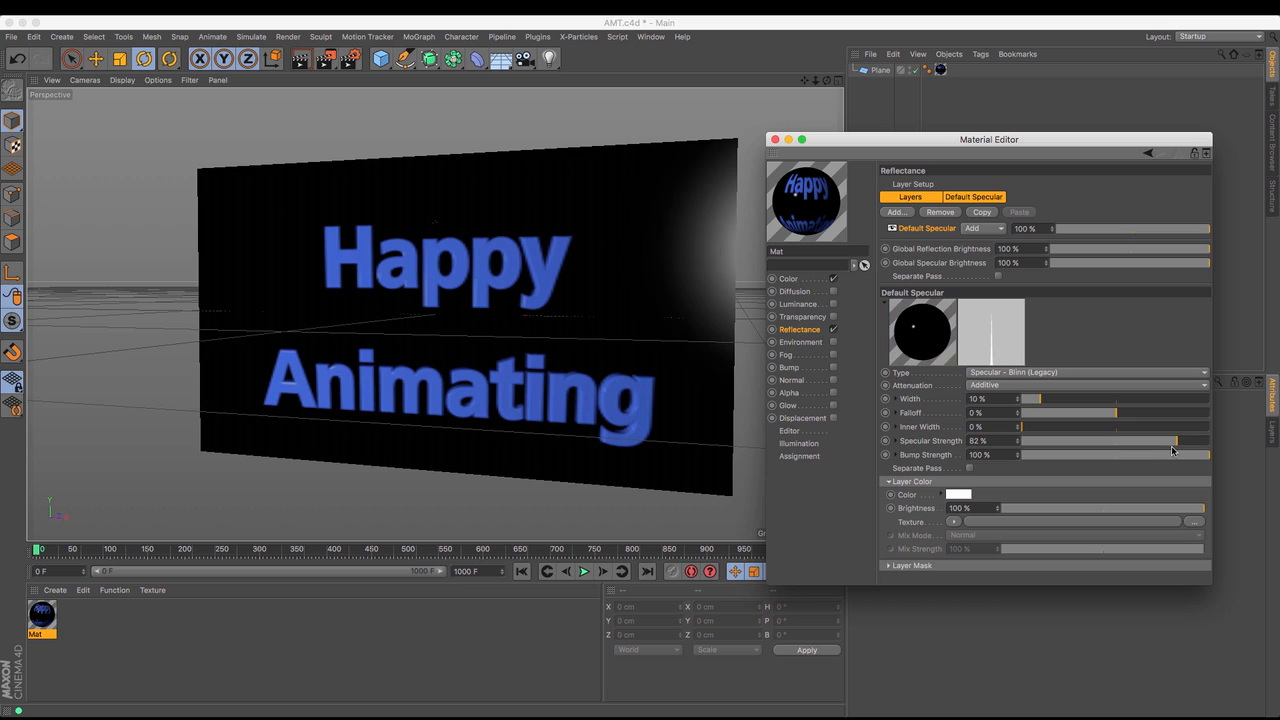
Copy the video shader from the material's Color texture, enable the Luminance channel and paste the shader as its texture
{"action": "left_click", "coordinate": [789, 280]}
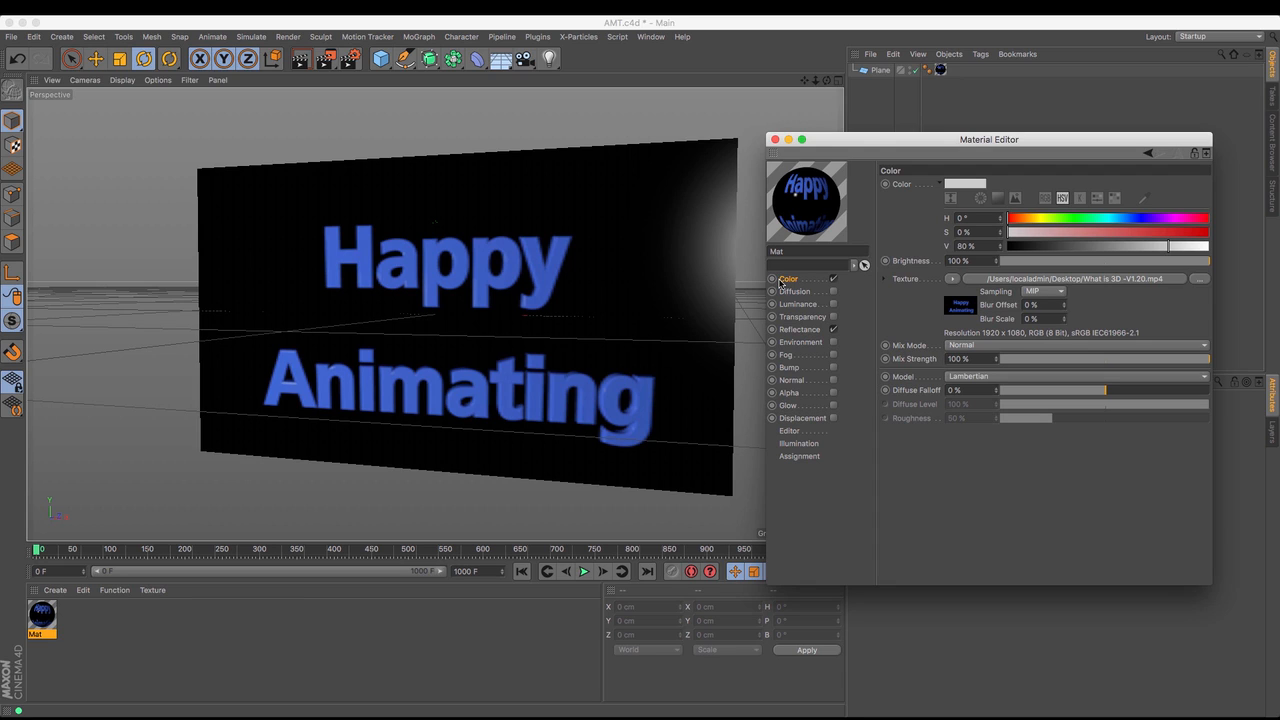
{"action": "left_click", "coordinate": [952, 280]}
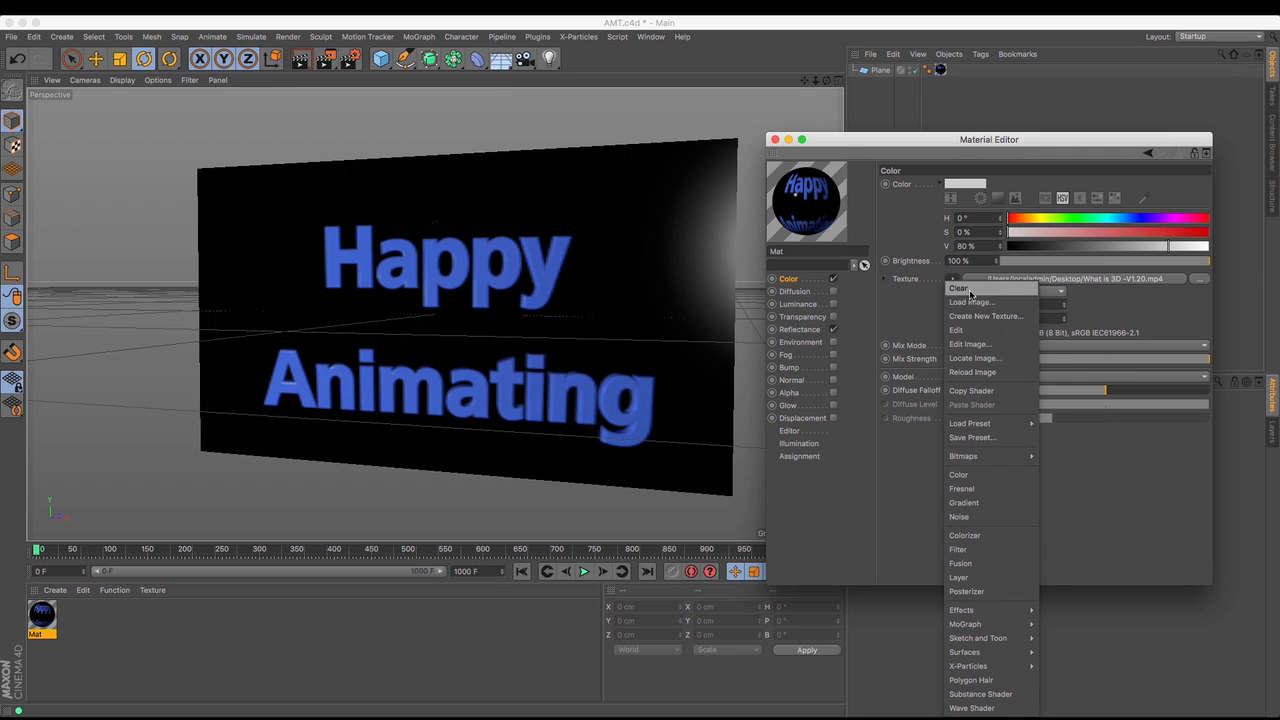
{"action": "left_click", "coordinate": [985, 391]}
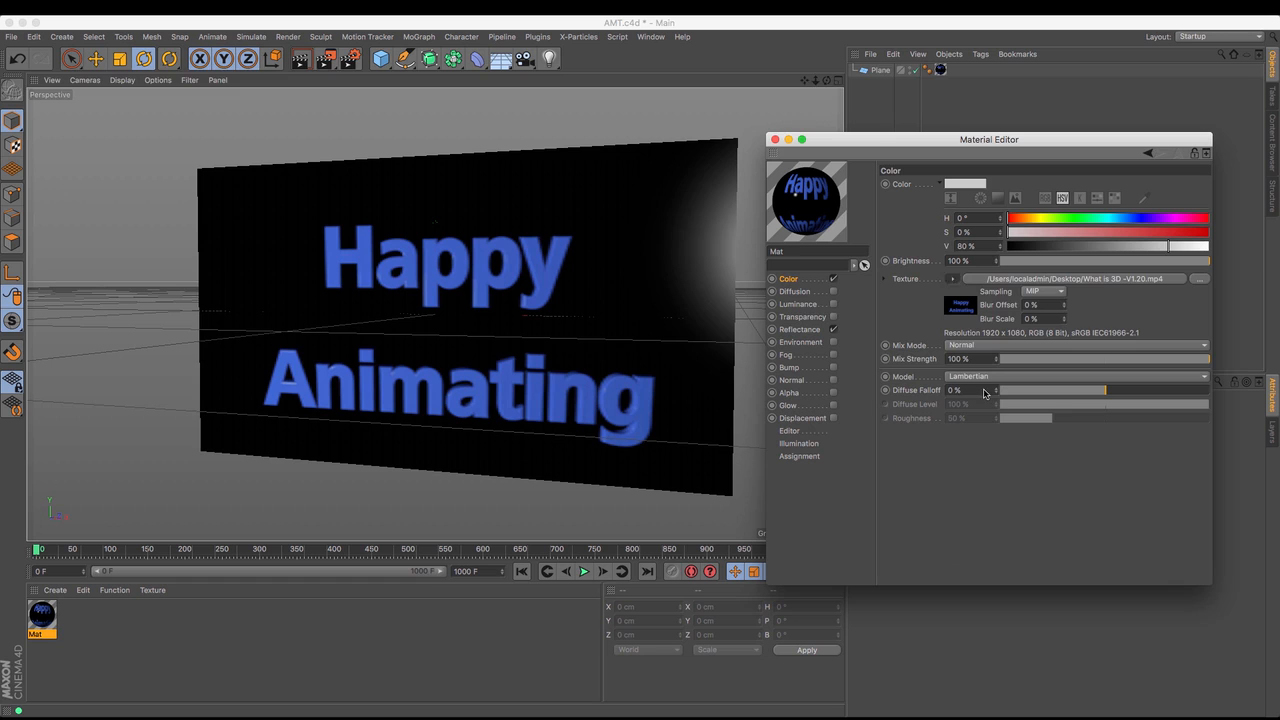
{"action": "left_click", "coordinate": [806, 306]}
{"action": "left_click", "coordinate": [833, 305]}
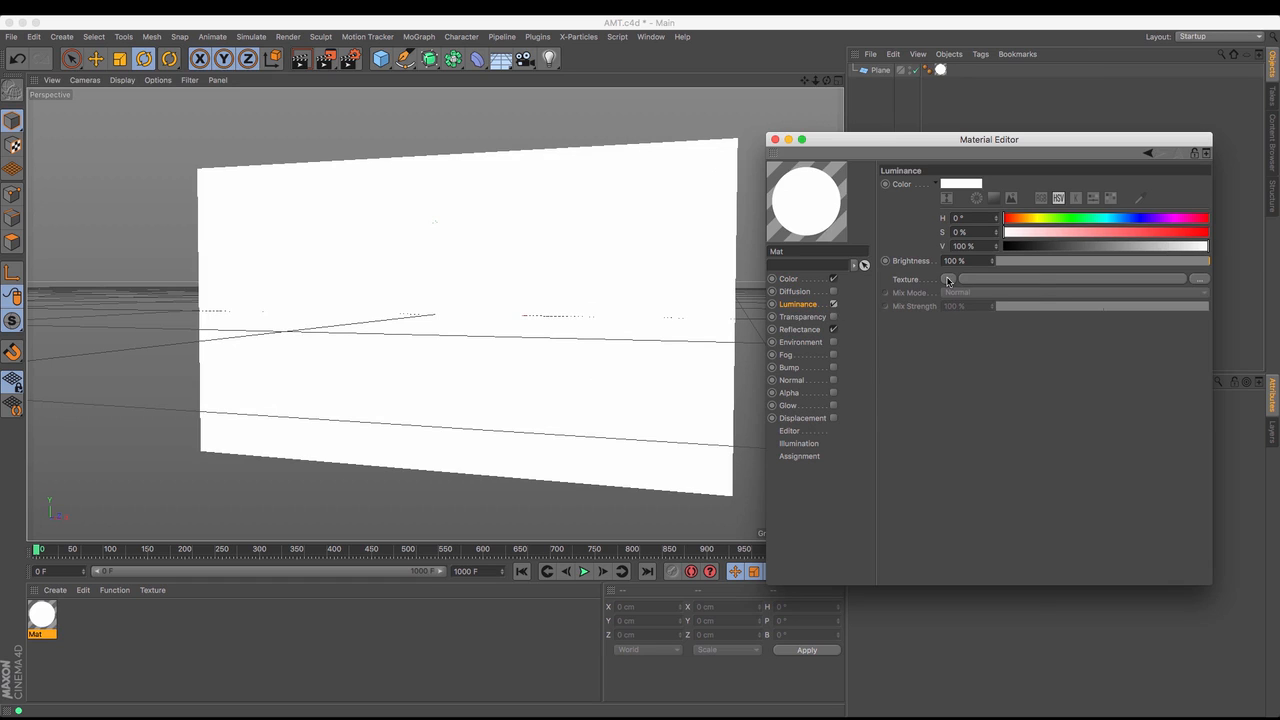
{"action": "left_click", "coordinate": [948, 279]}
{"action": "left_click", "coordinate": [968, 347]}
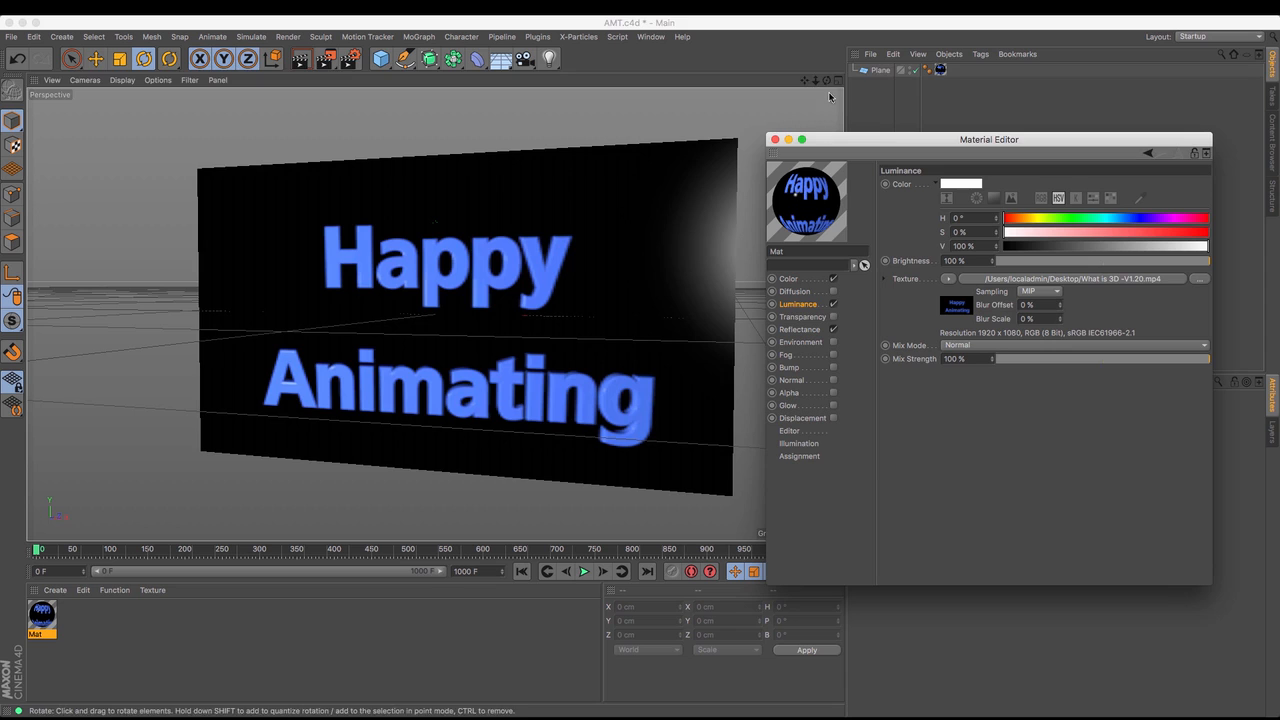
Play the animation to check the luminance video on the plane, stop at frame 246, and show the material's Color channel
{"action": "mouse_move", "coordinate": [826, 81]}
{"action": "left_mouse_down"}
{"action": "mouse_move", "coordinate": [850, 84]}
{"action": "mouse_move", "coordinate": [826, 81]}
{"action": "left_mouse_up"}
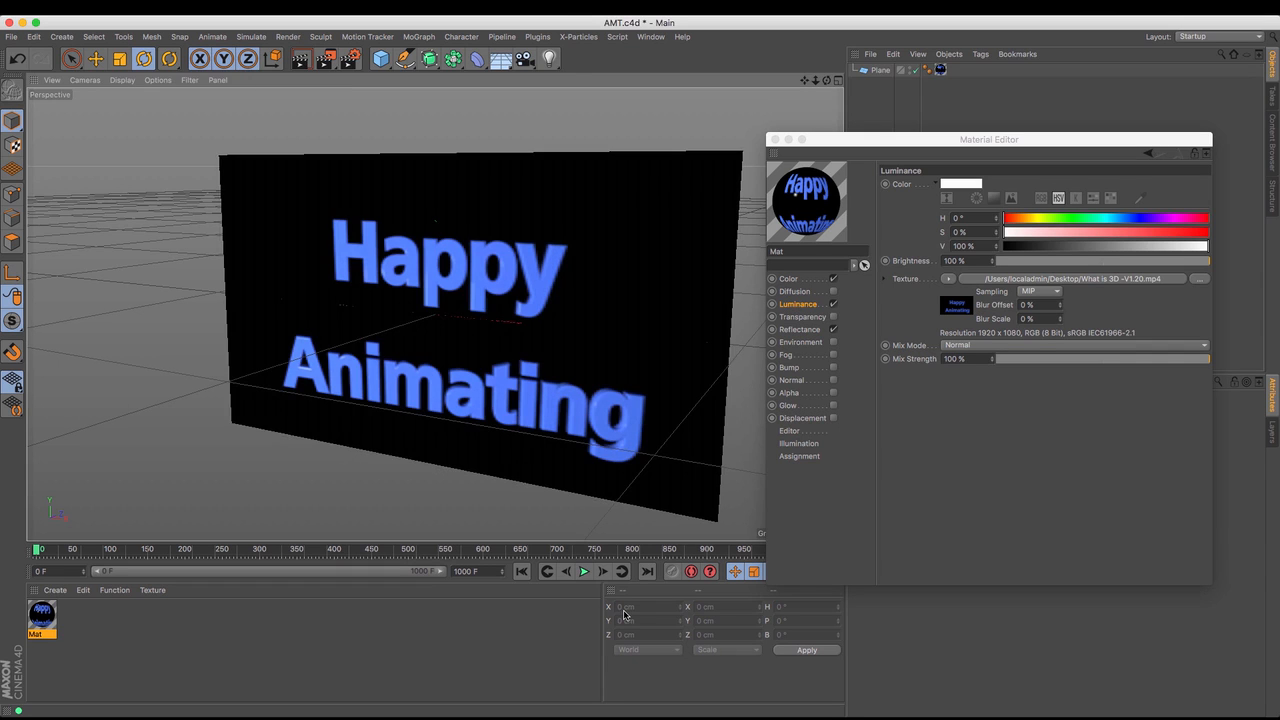
{"action": "left_click", "coordinate": [585, 572]}
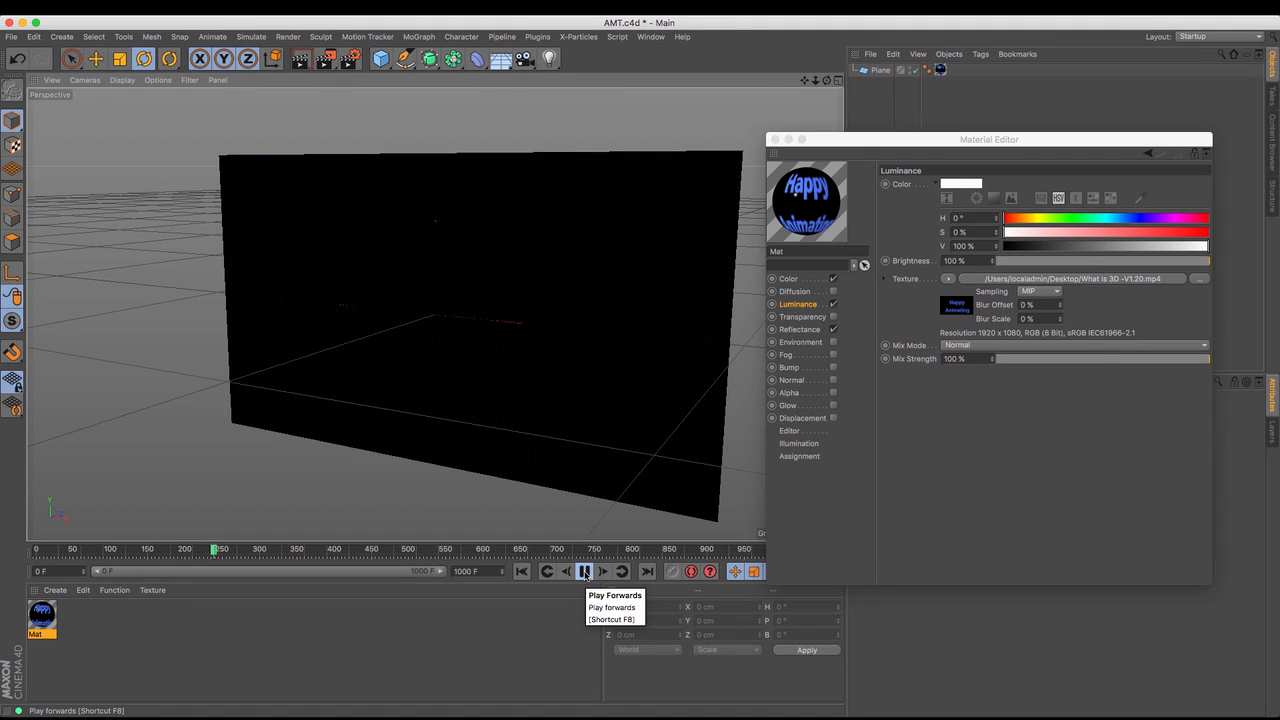
{"action": "left_click", "coordinate": [585, 571]}
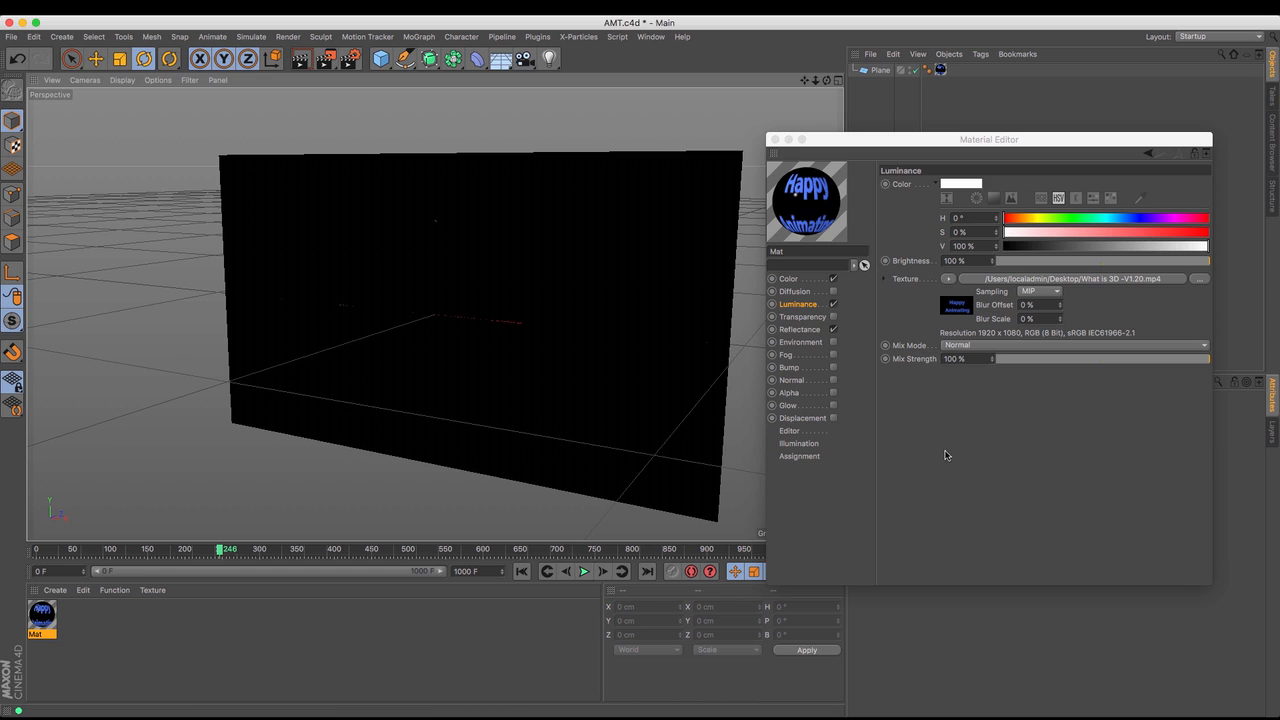
{"action": "left_click", "coordinate": [799, 280]}
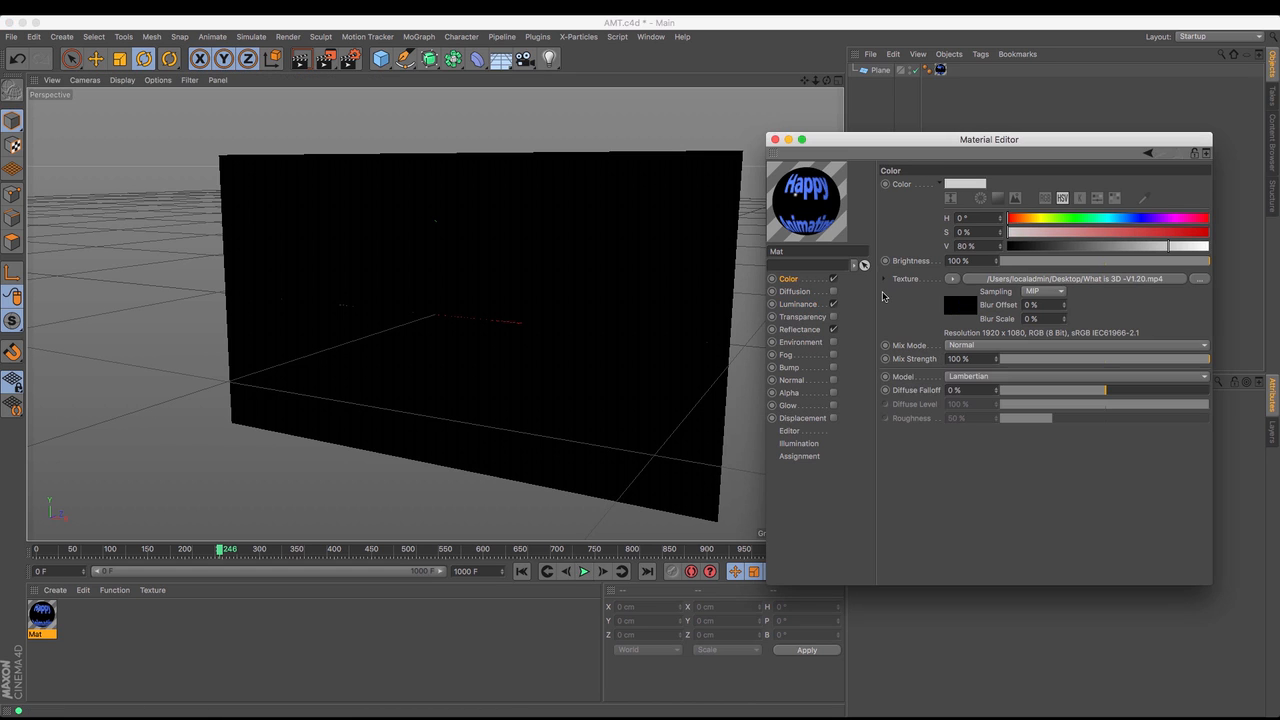